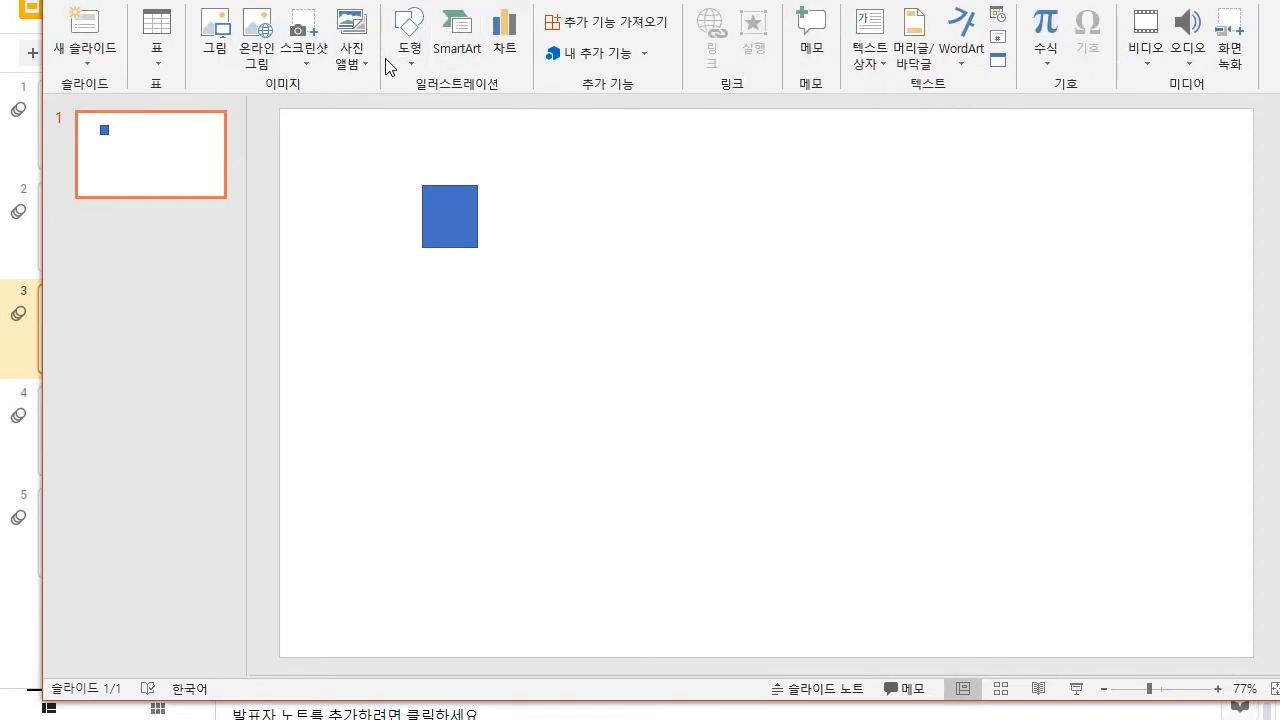
Step: Draw a parallelogram about 20.15 cm wide and 2.4 cm high below the blue square
click(401, 60)
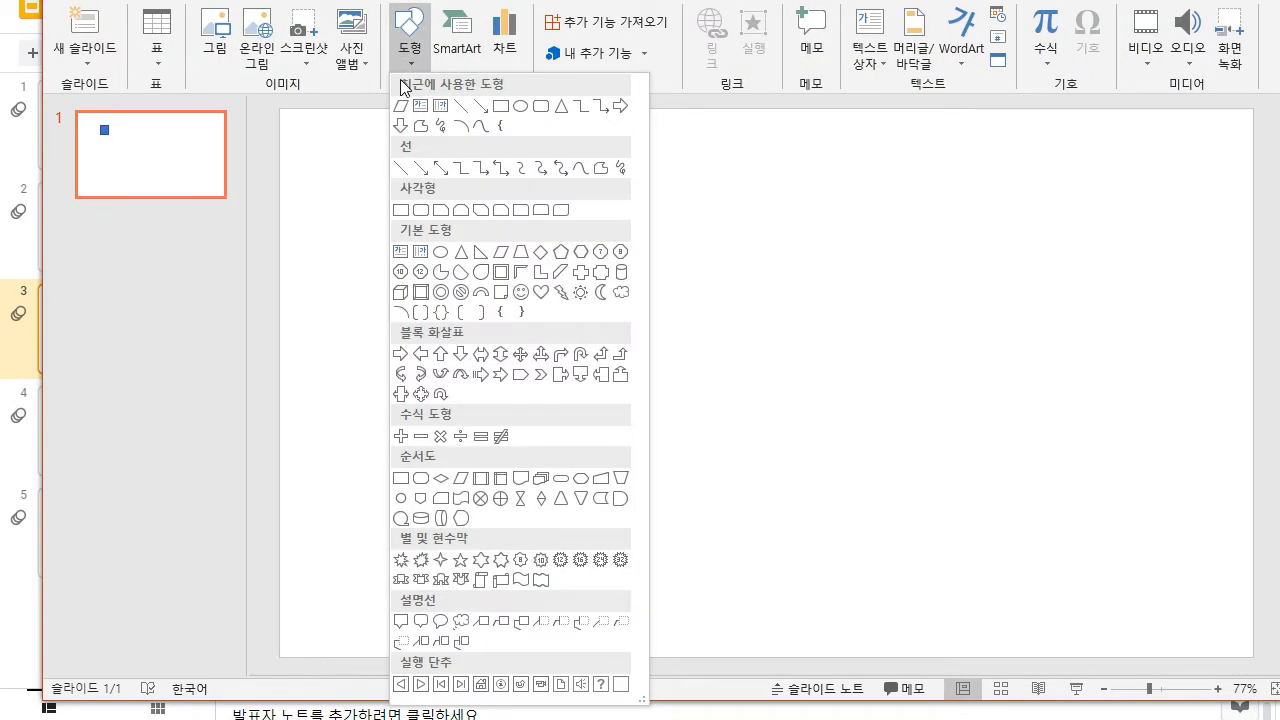
click(402, 105)
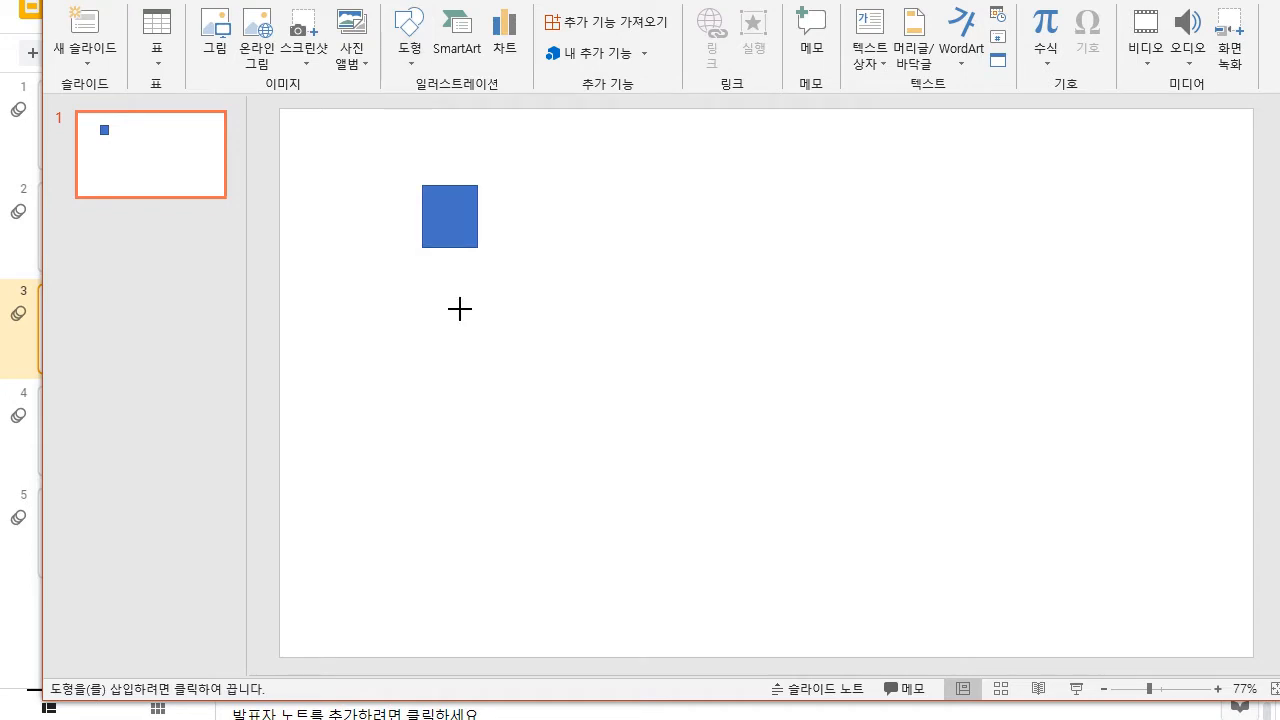
mouse_move(444, 292)
mouse_down()
mouse_move(1031, 346)
mouse_move(1037, 377)
mouse_move(1023, 362)
mouse_up()
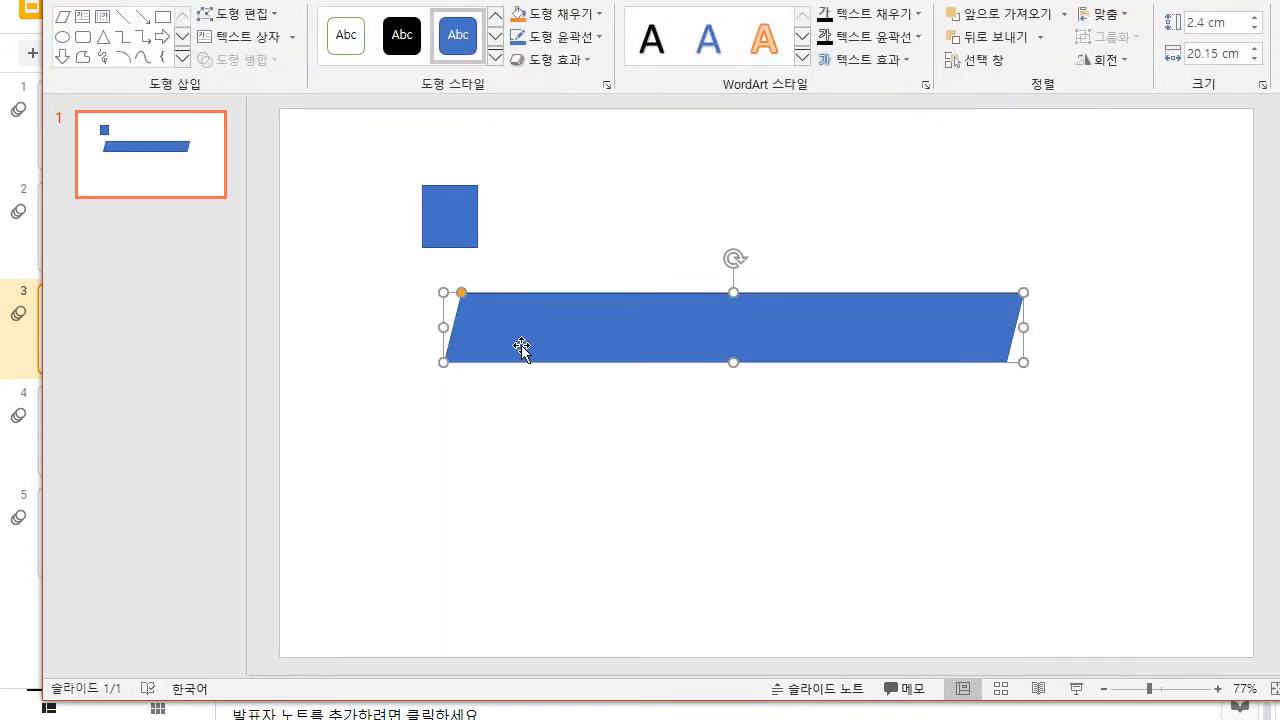
Step: Move the parallelogram flush against the square's lower edge and increase its slant to match the square's width
click(454, 247)
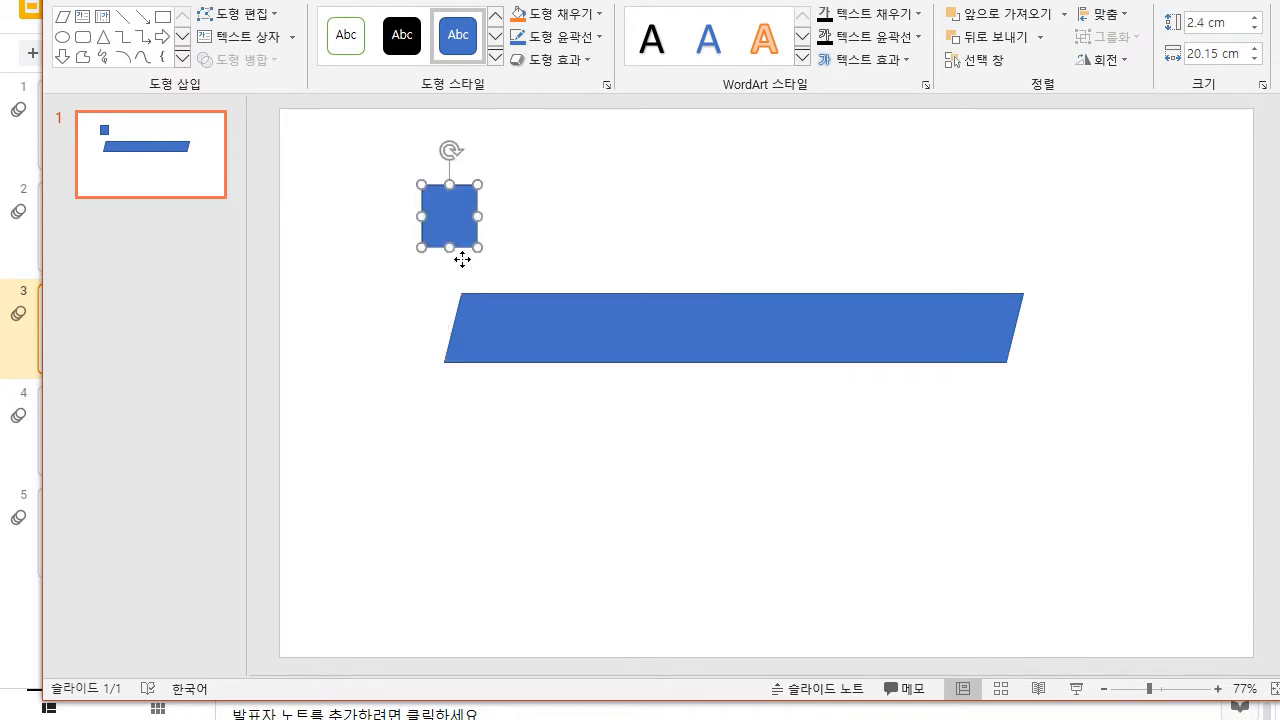
click(512, 356)
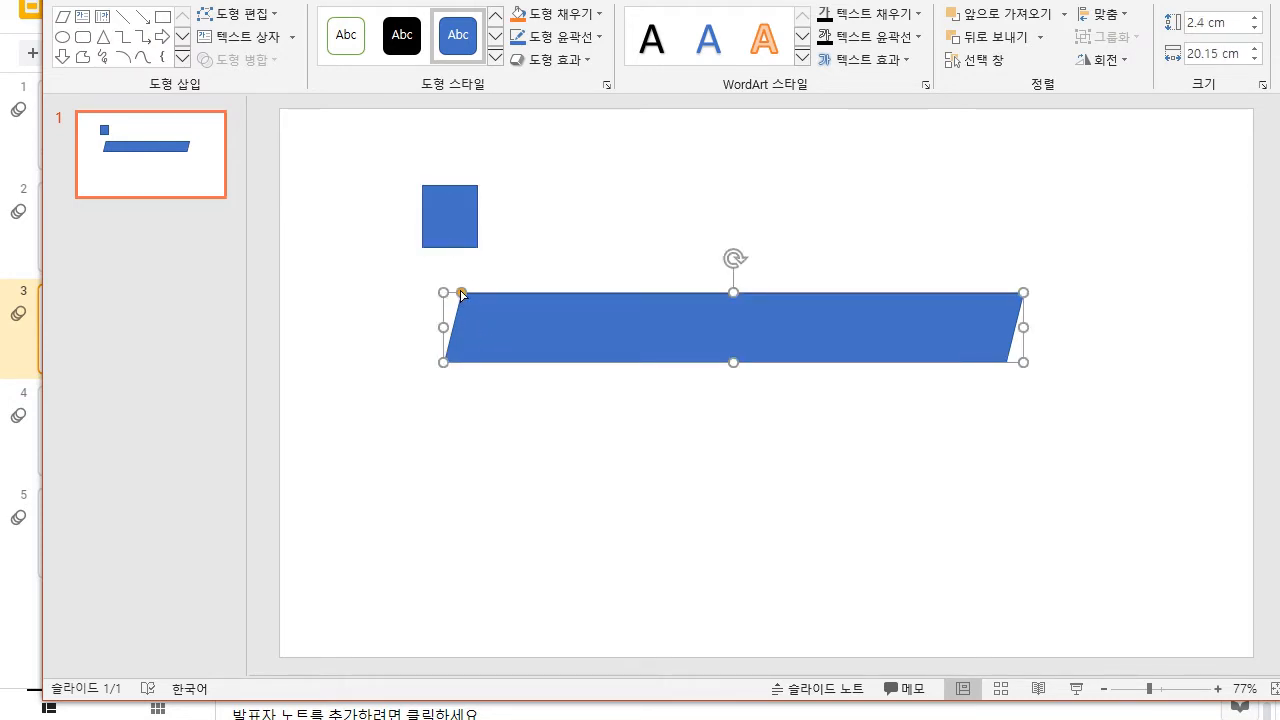
drag(506, 349, 498, 294)
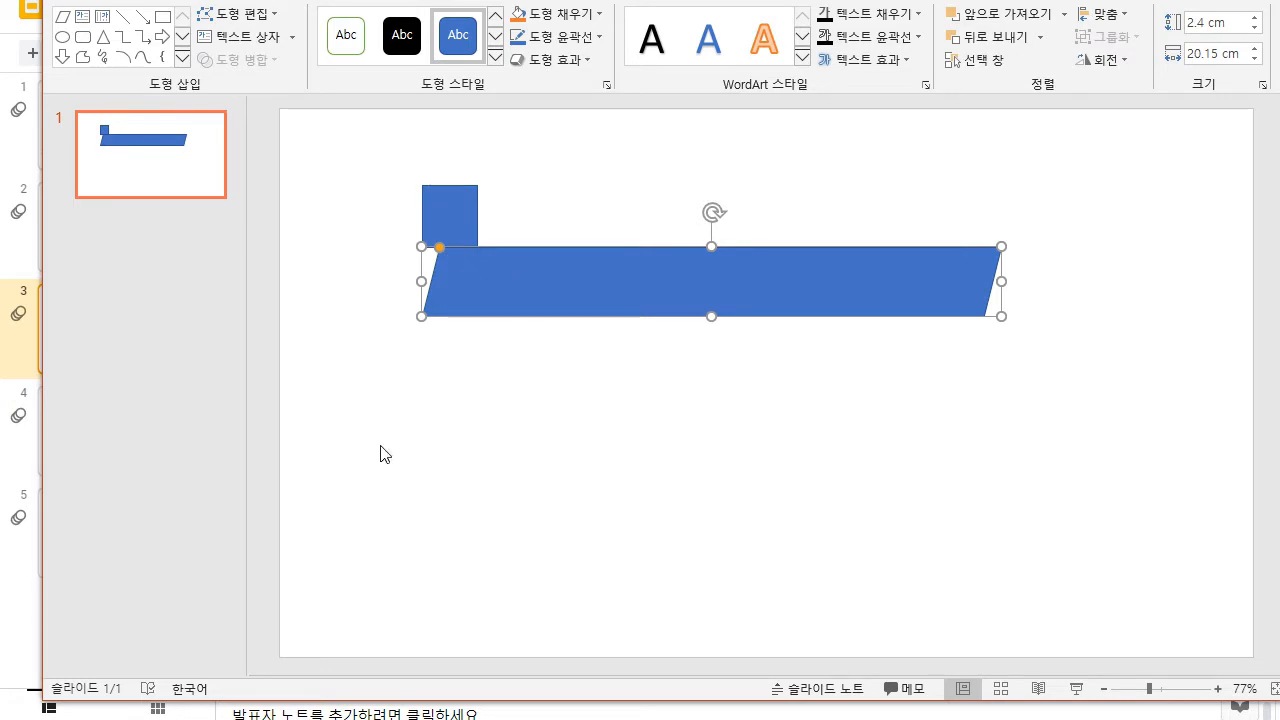
drag(442, 249, 478, 251)
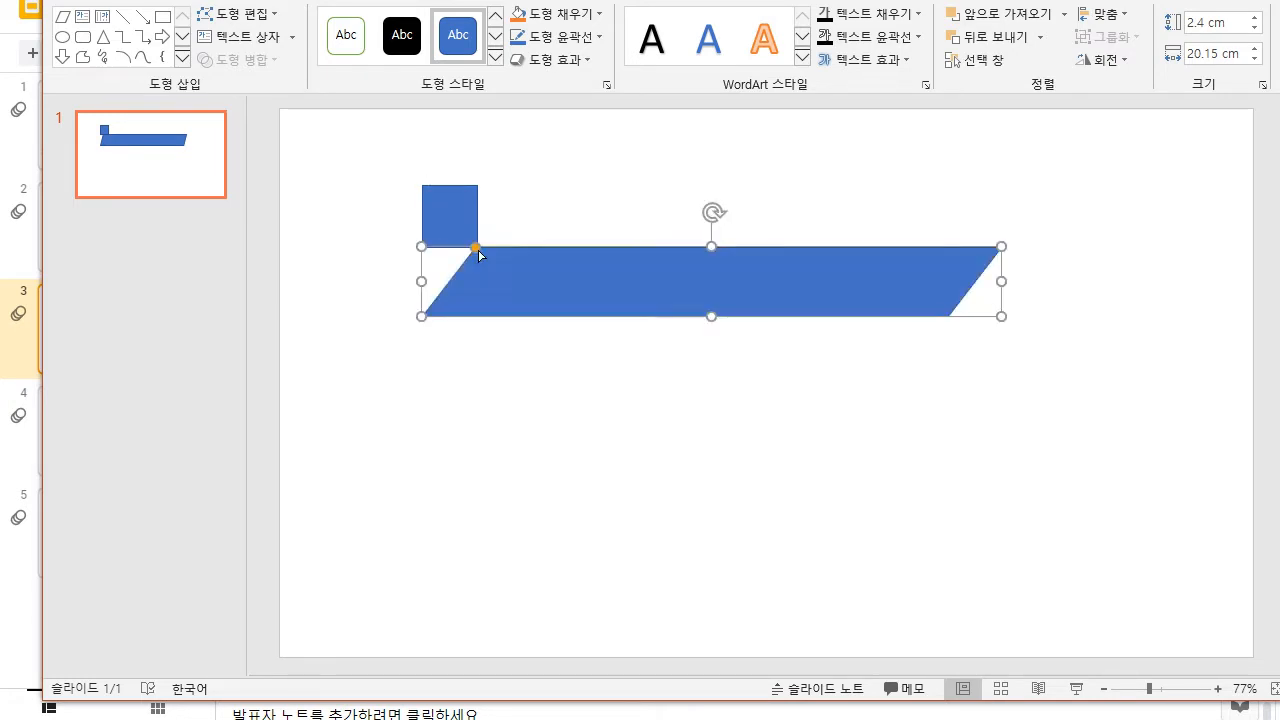
click(537, 491)
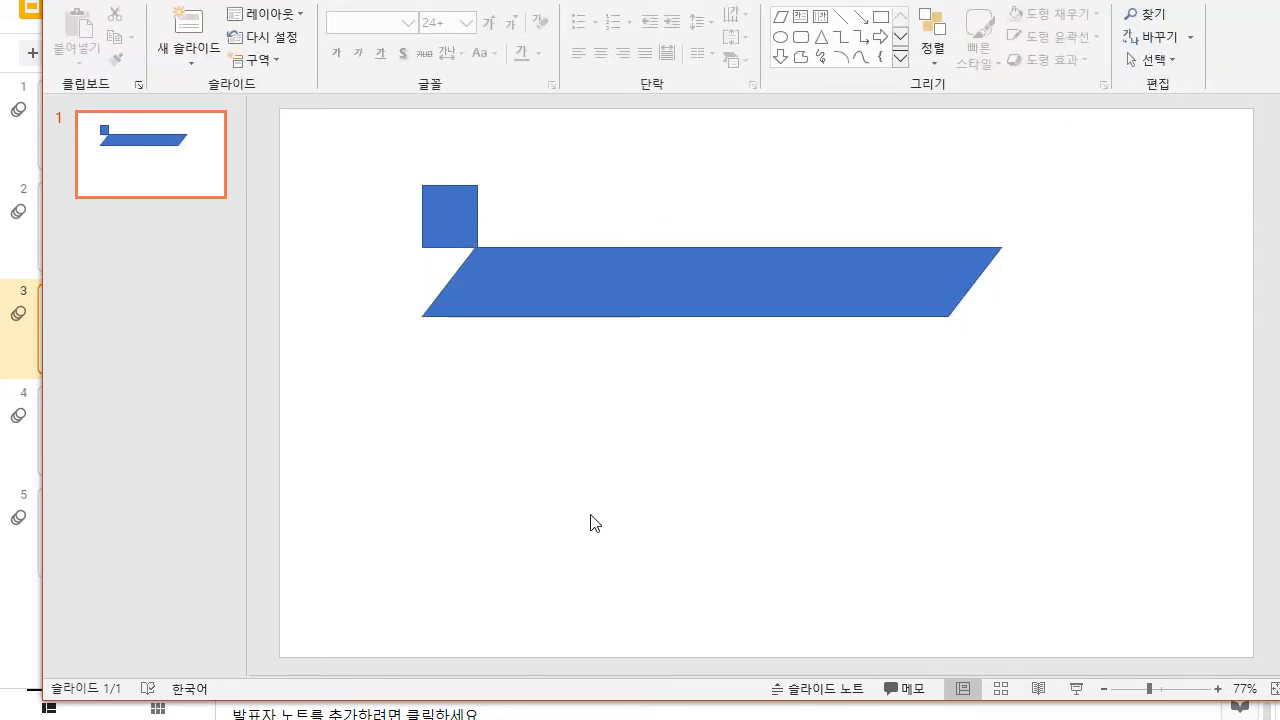
Step: Flip the parallelogram horizontally so its upper-left corner meets the square's lower-left corner
click(640, 314)
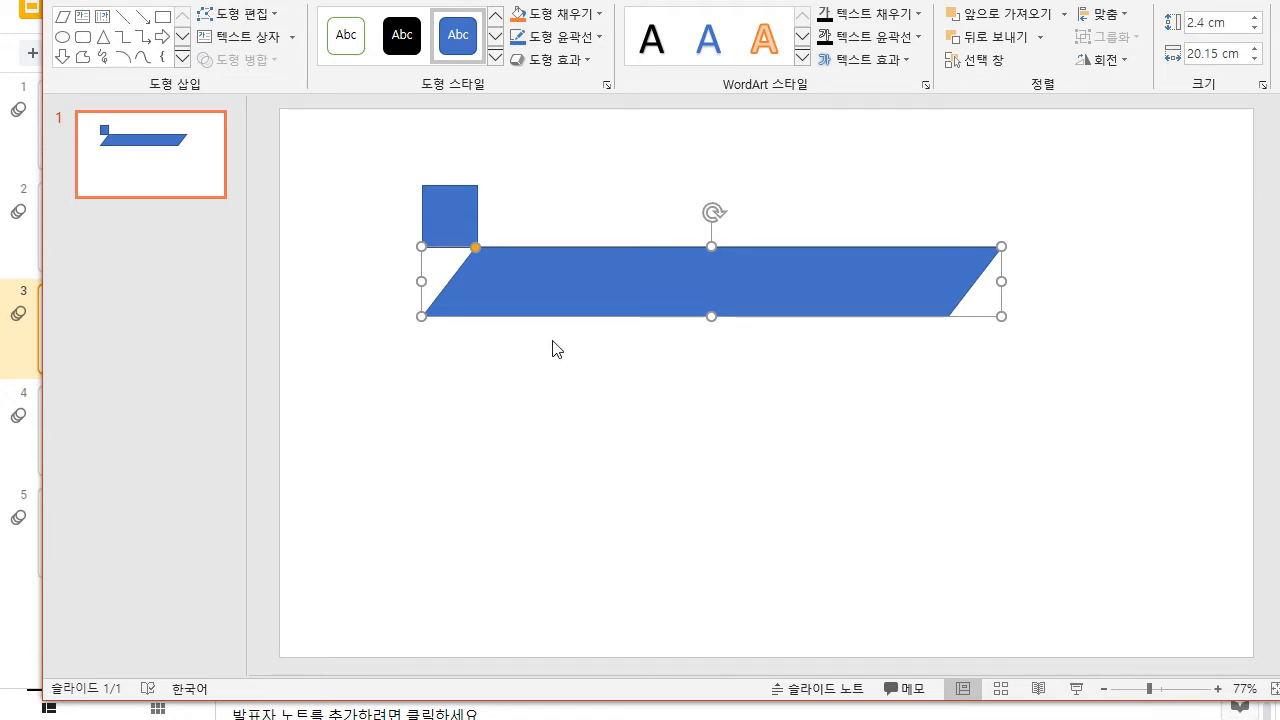
click(1100, 61)
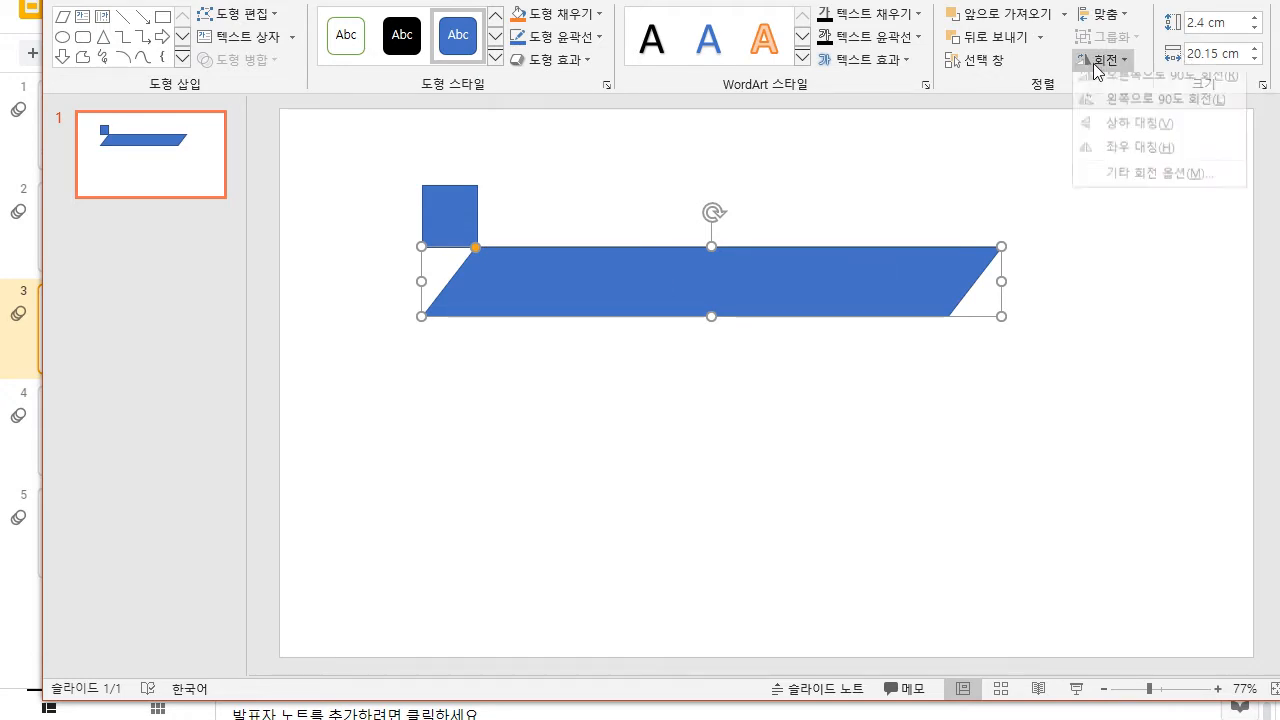
click(1104, 160)
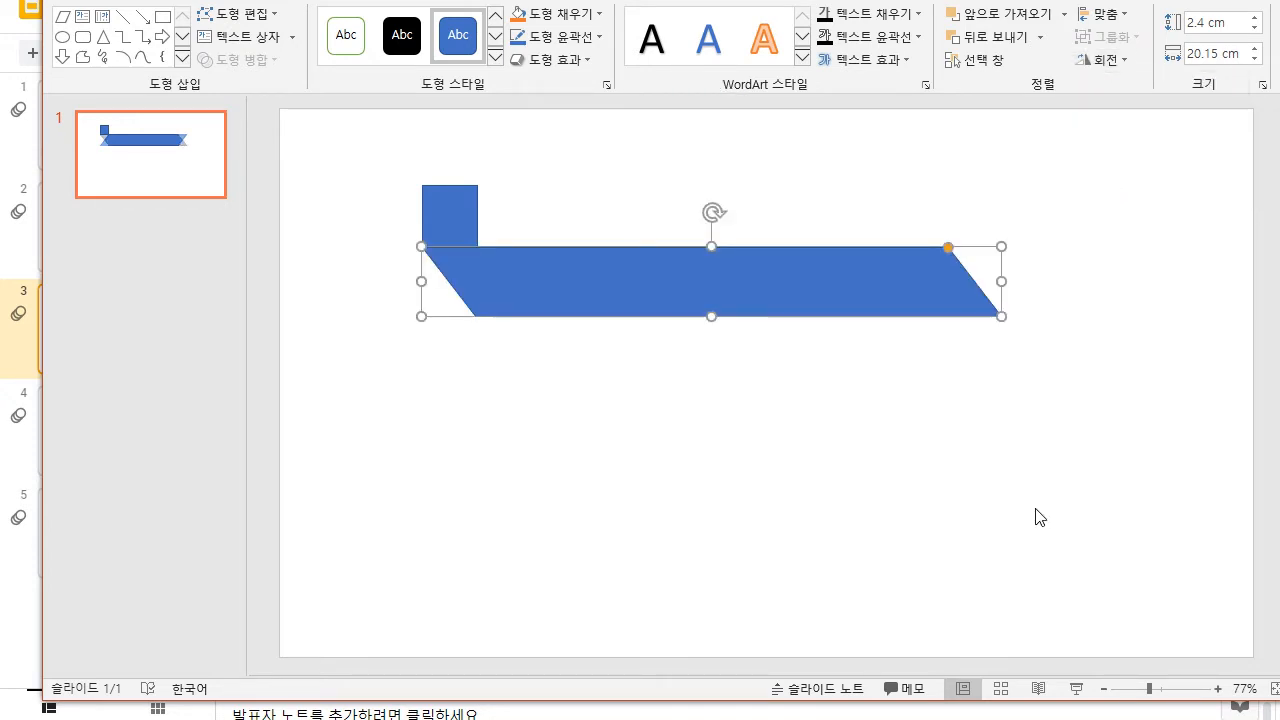
click(726, 597)
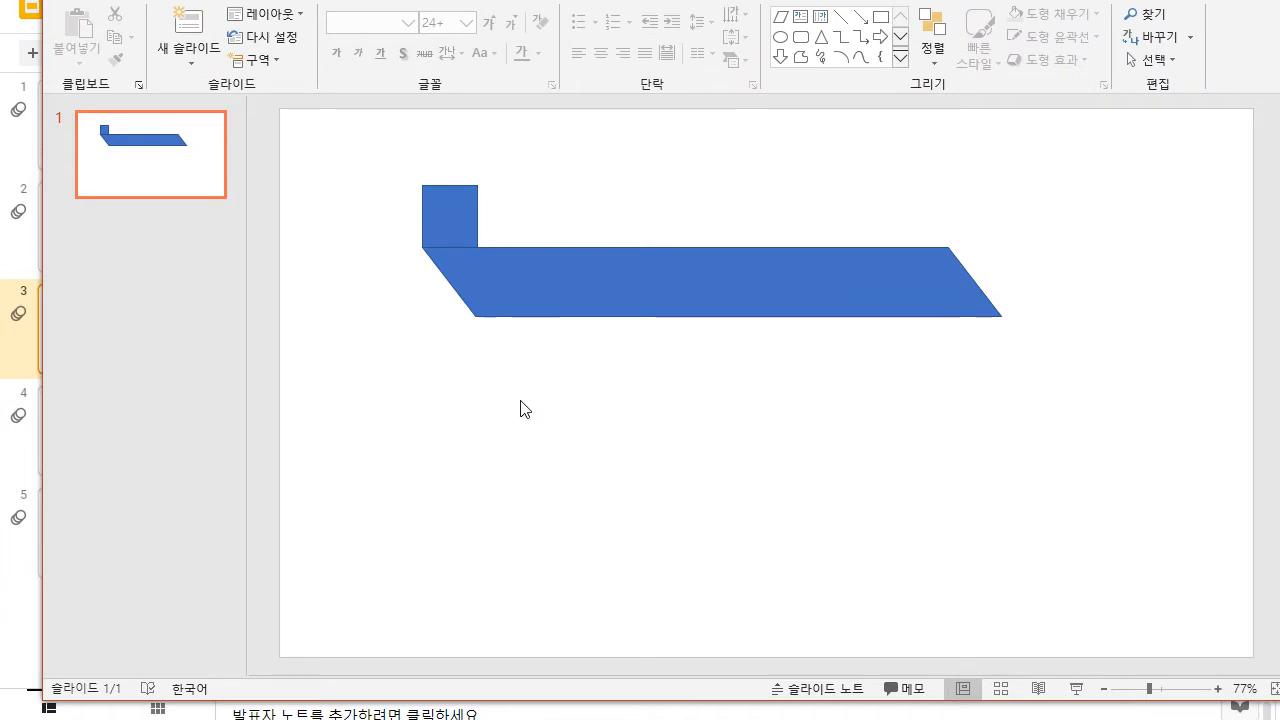
Step: Copy the square beneath the parallelogram's right end and place a copy of the parallelogram directly below that square
click(474, 203)
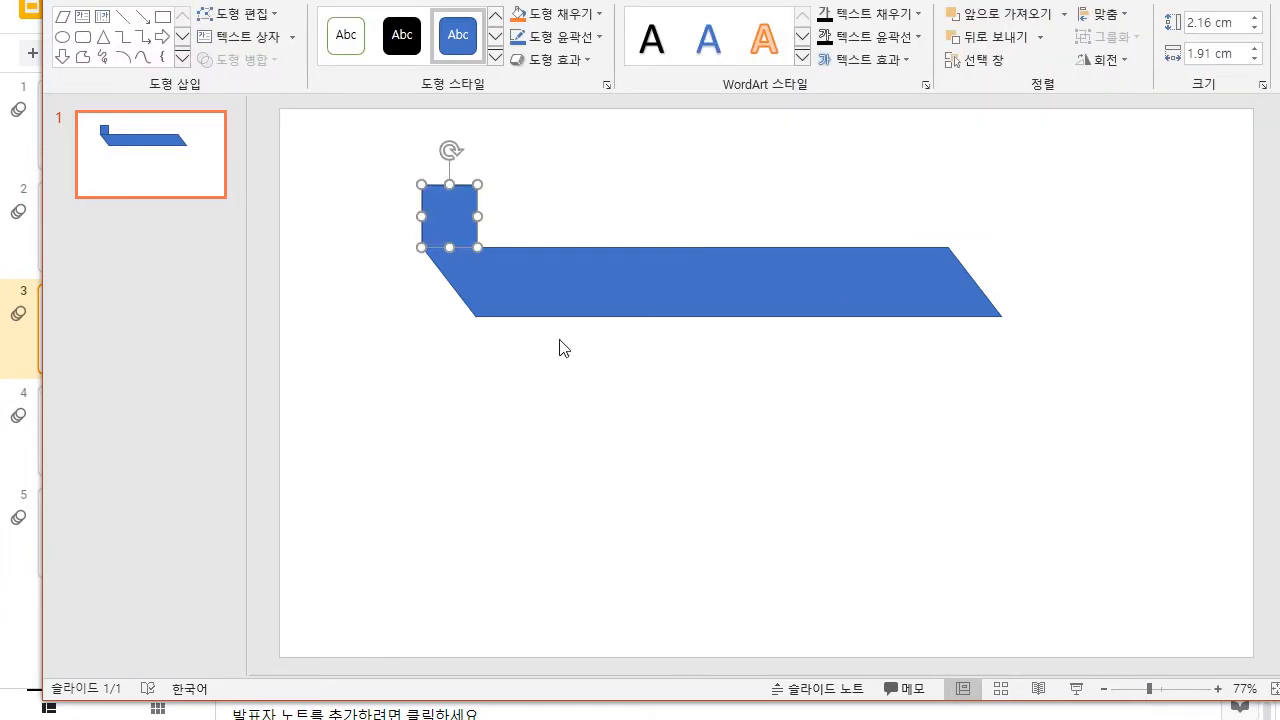
drag(466, 222, 987, 350)
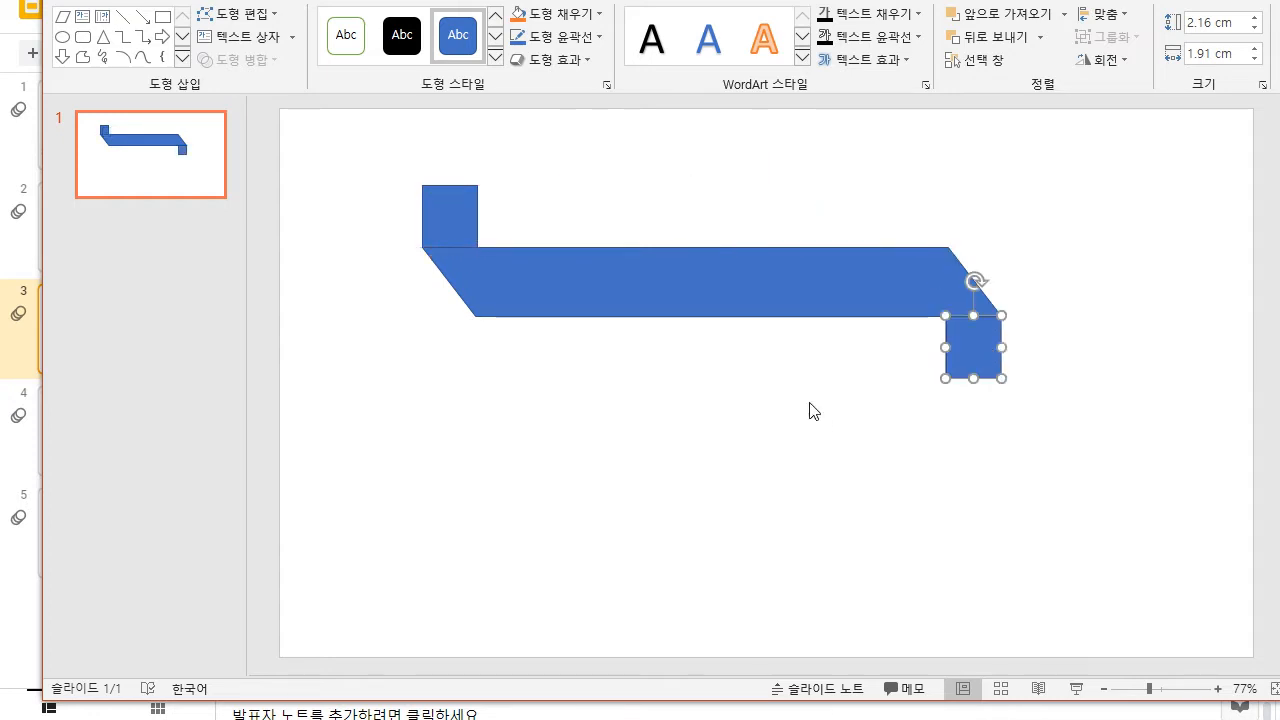
click(760, 300)
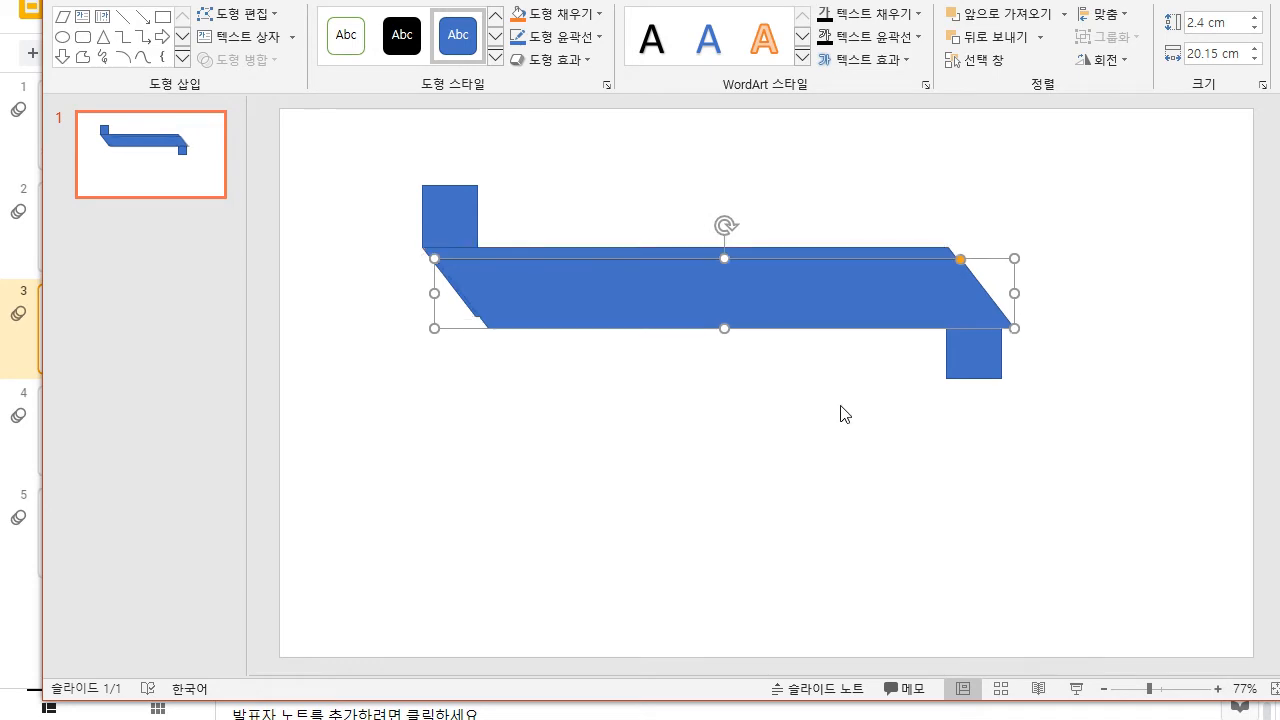
drag(866, 309, 853, 419)
Step: Flip the lower parallelogram horizontally and place a copy of the square beneath its left end
click(1100, 60)
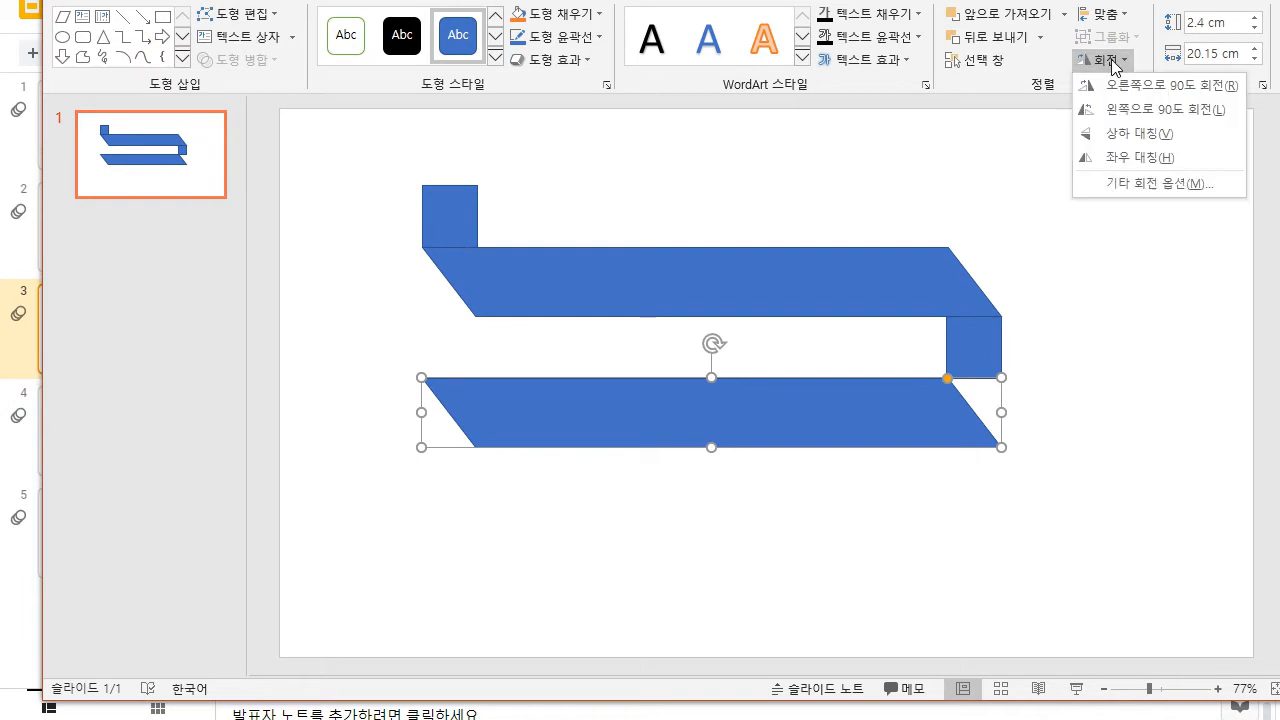
click(1100, 157)
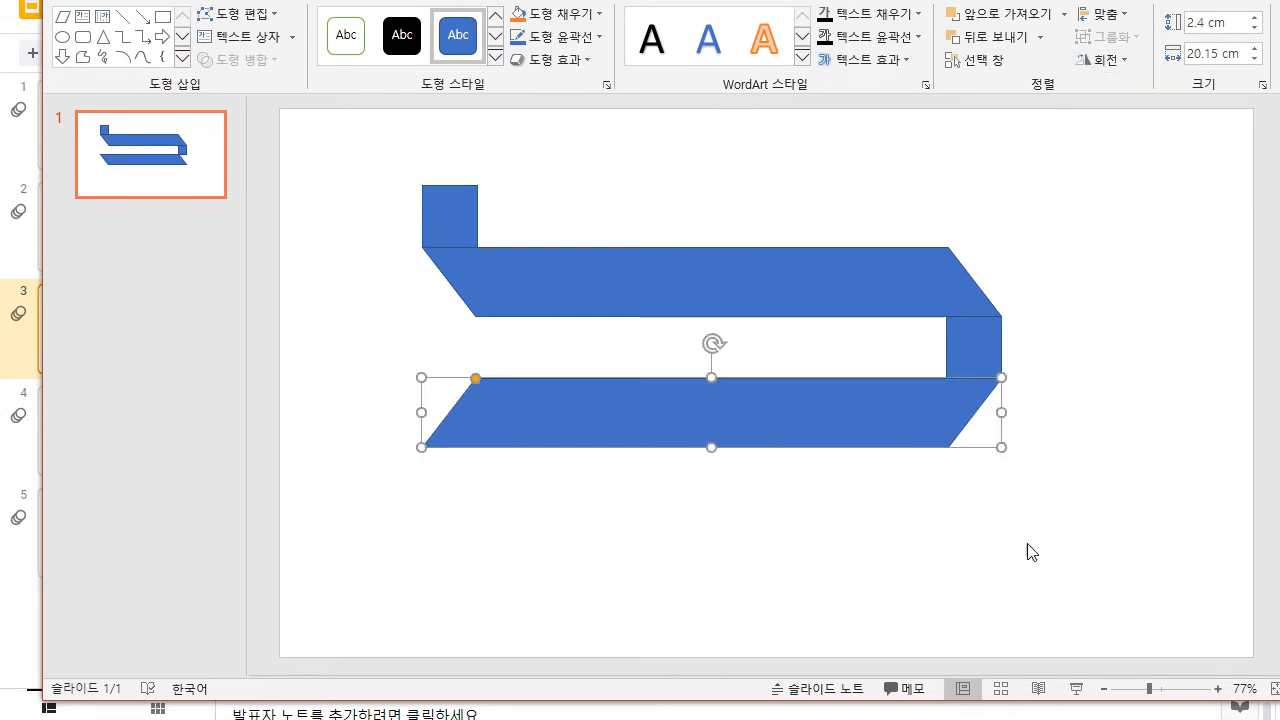
click(596, 575)
click(463, 222)
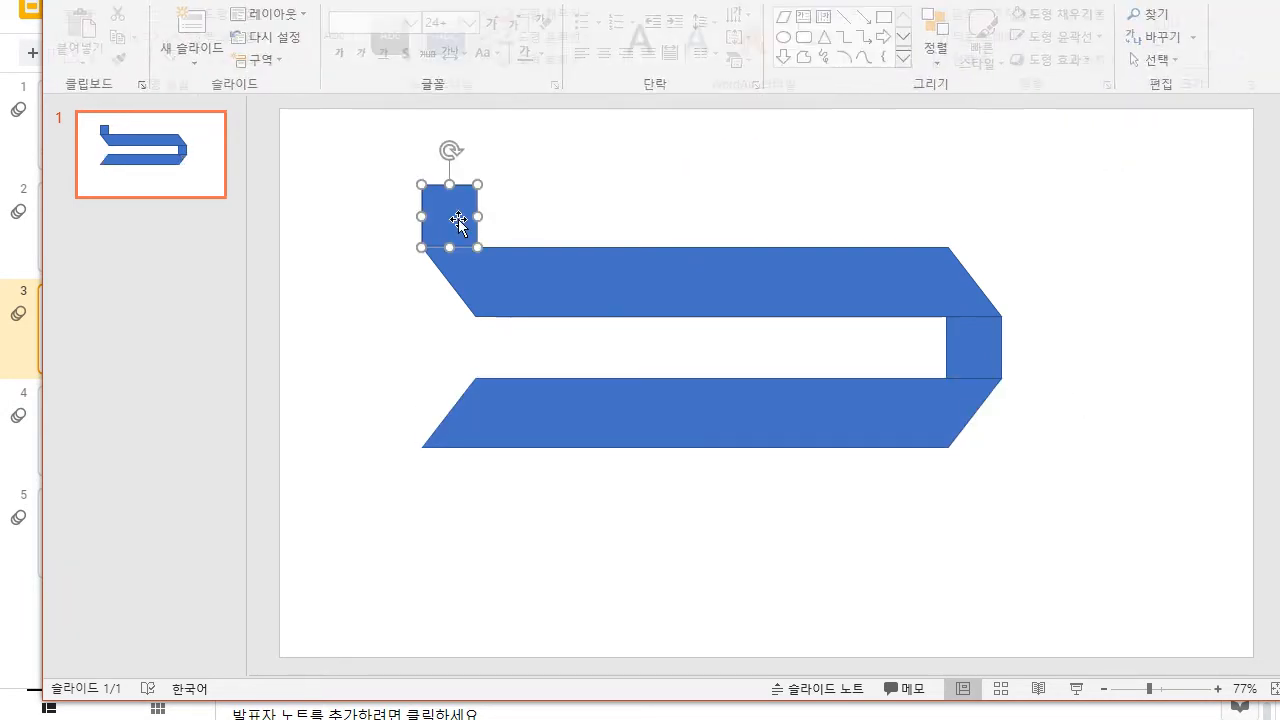
drag(465, 222, 466, 476)
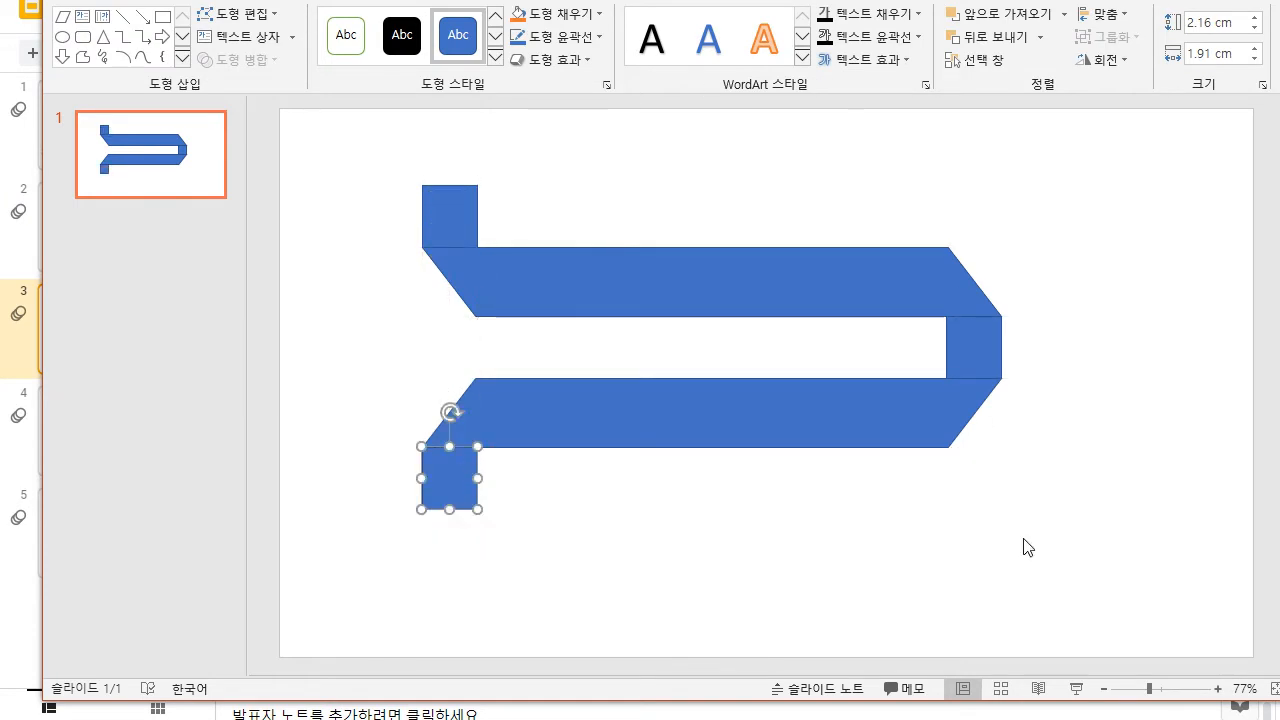
Step: Move all the ribbon shapes together upward so the first square sits at the slide's top edge
drag(1054, 580, 323, 163)
drag(594, 297, 591, 215)
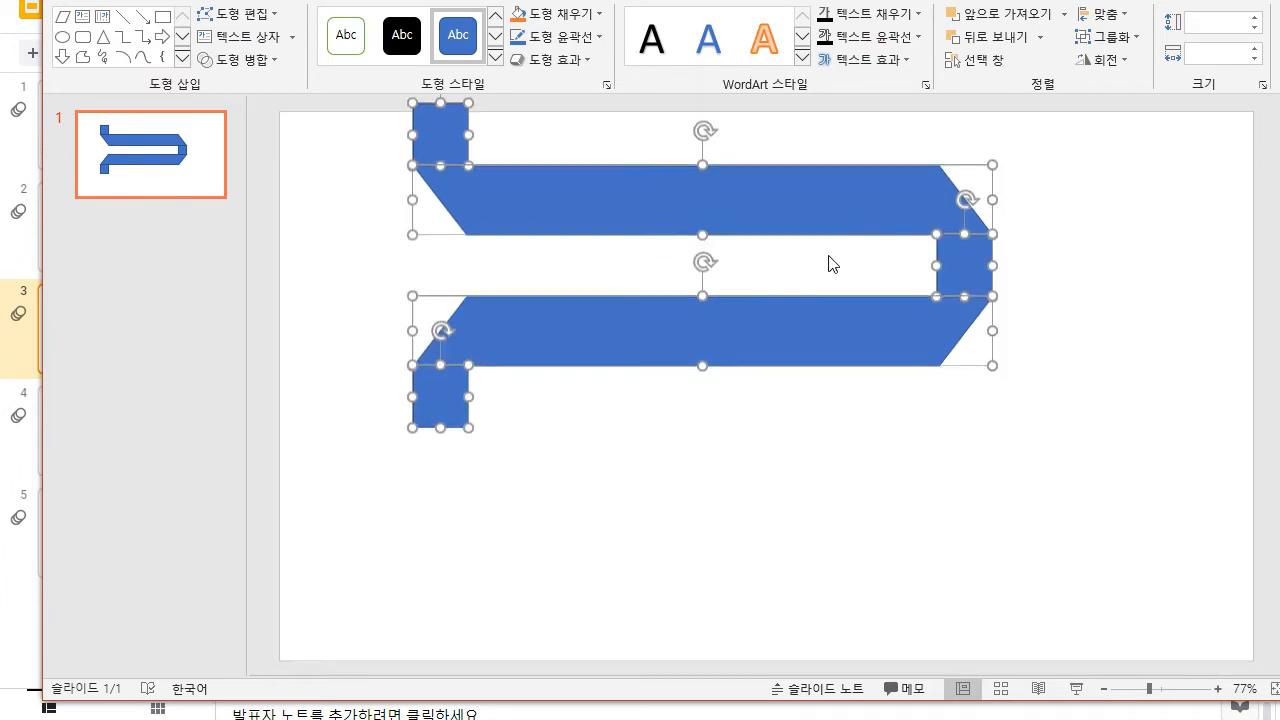
click(1160, 480)
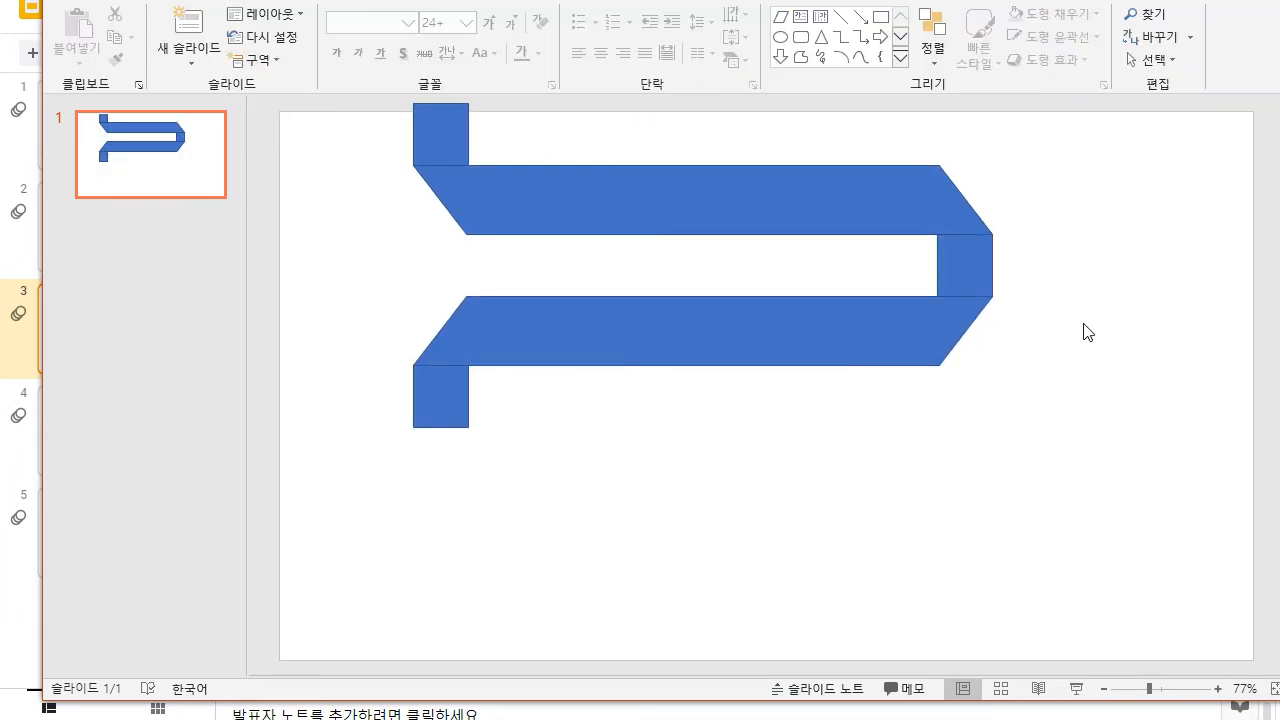
Step: Widen both parallelograms together to about 25.09 cm and move the connecting square to their right ends
click(912, 231)
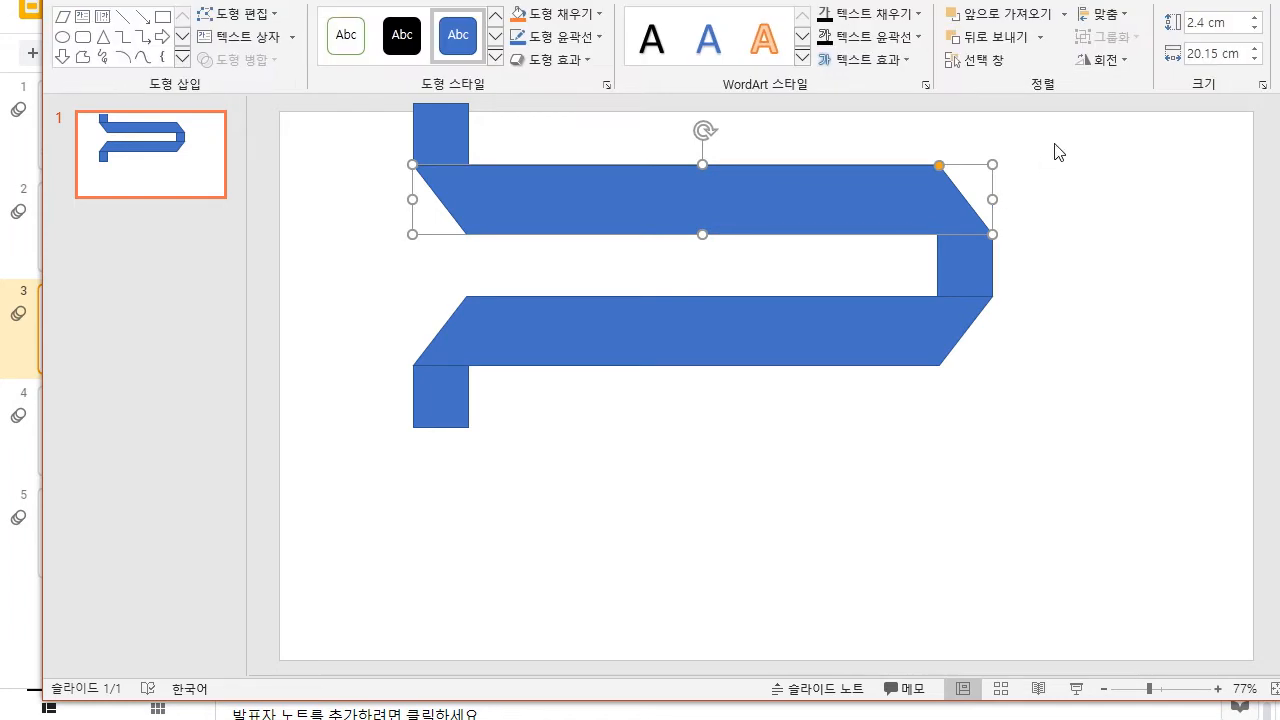
drag(1058, 152, 349, 517)
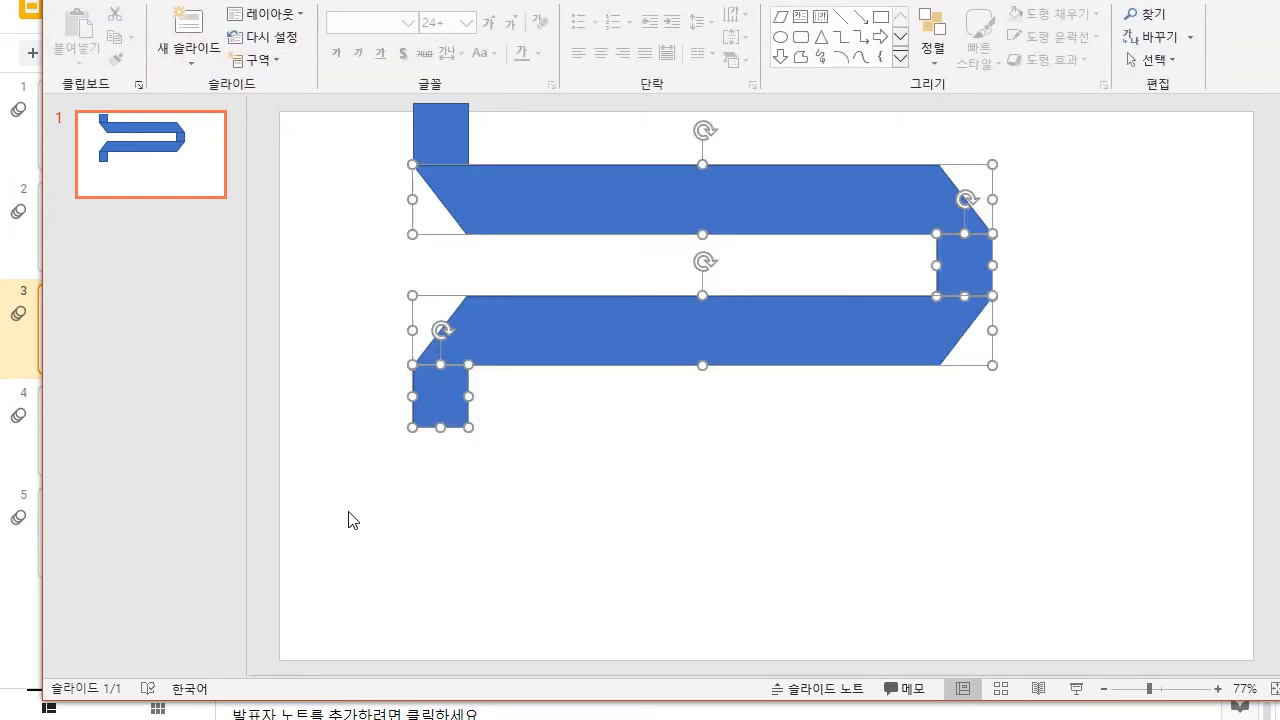
shift+click(454, 414)
shift+click(970, 270)
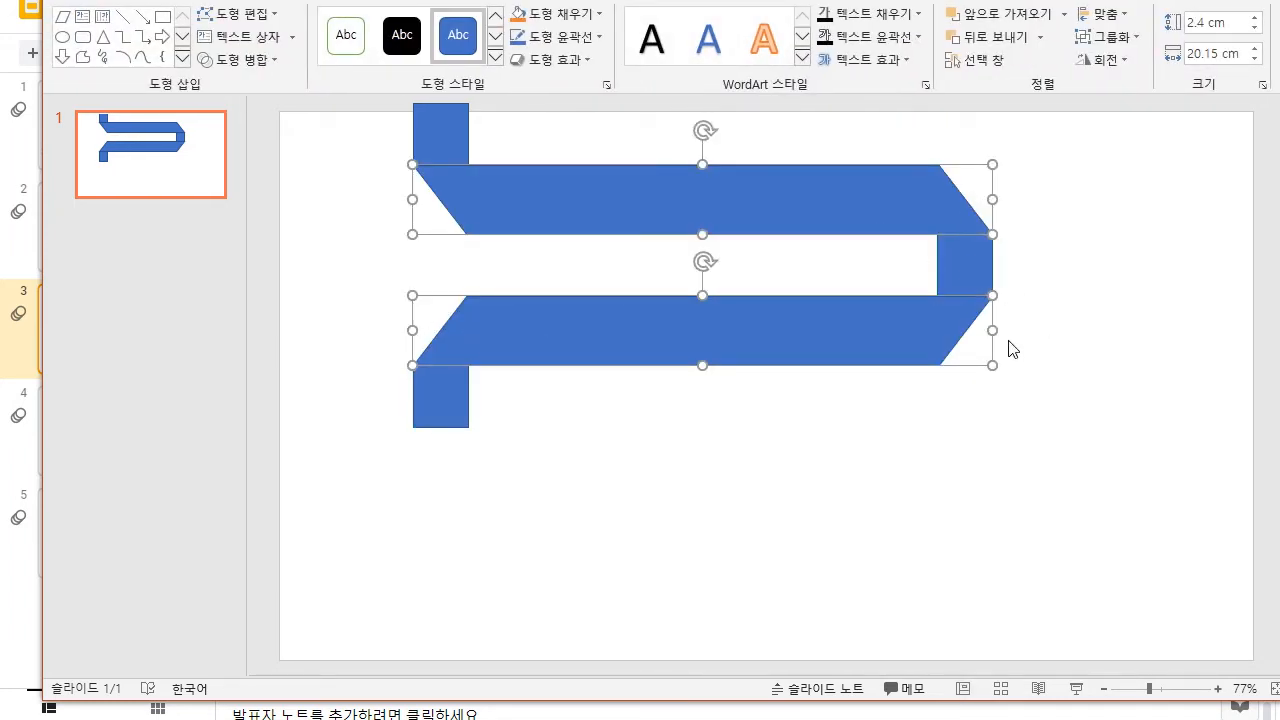
drag(1007, 332, 1147, 338)
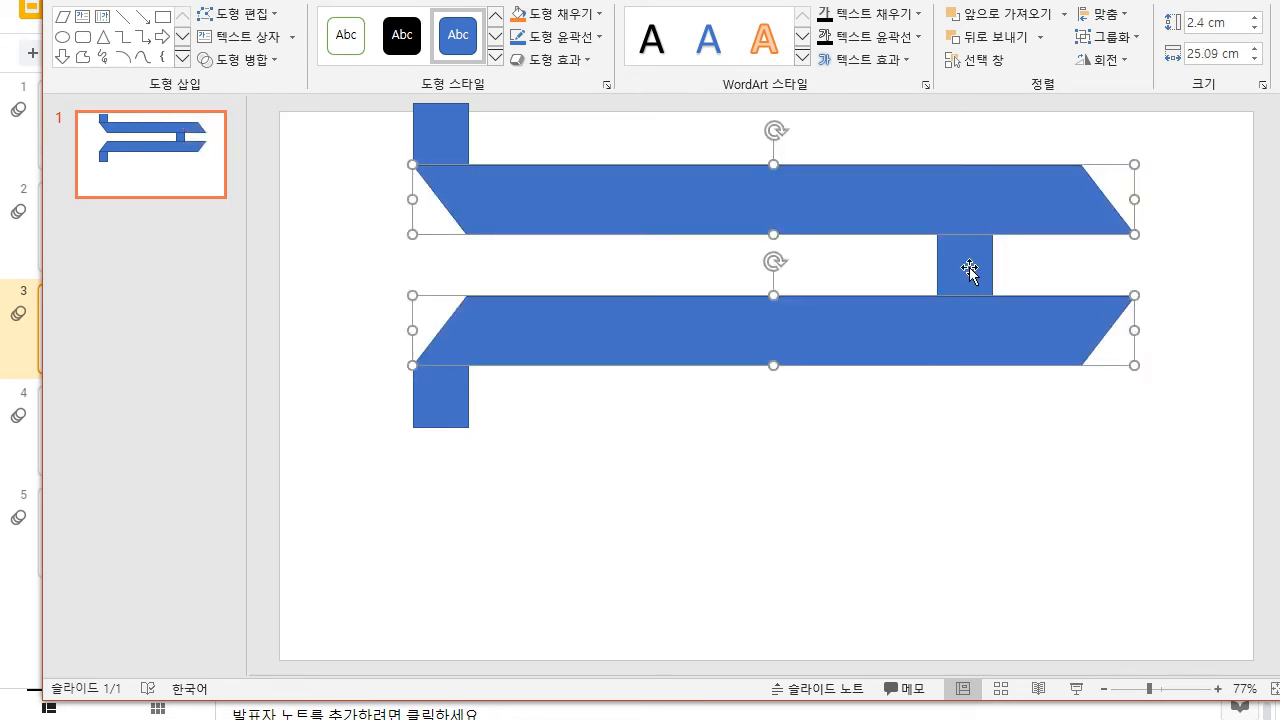
drag(971, 271, 1116, 280)
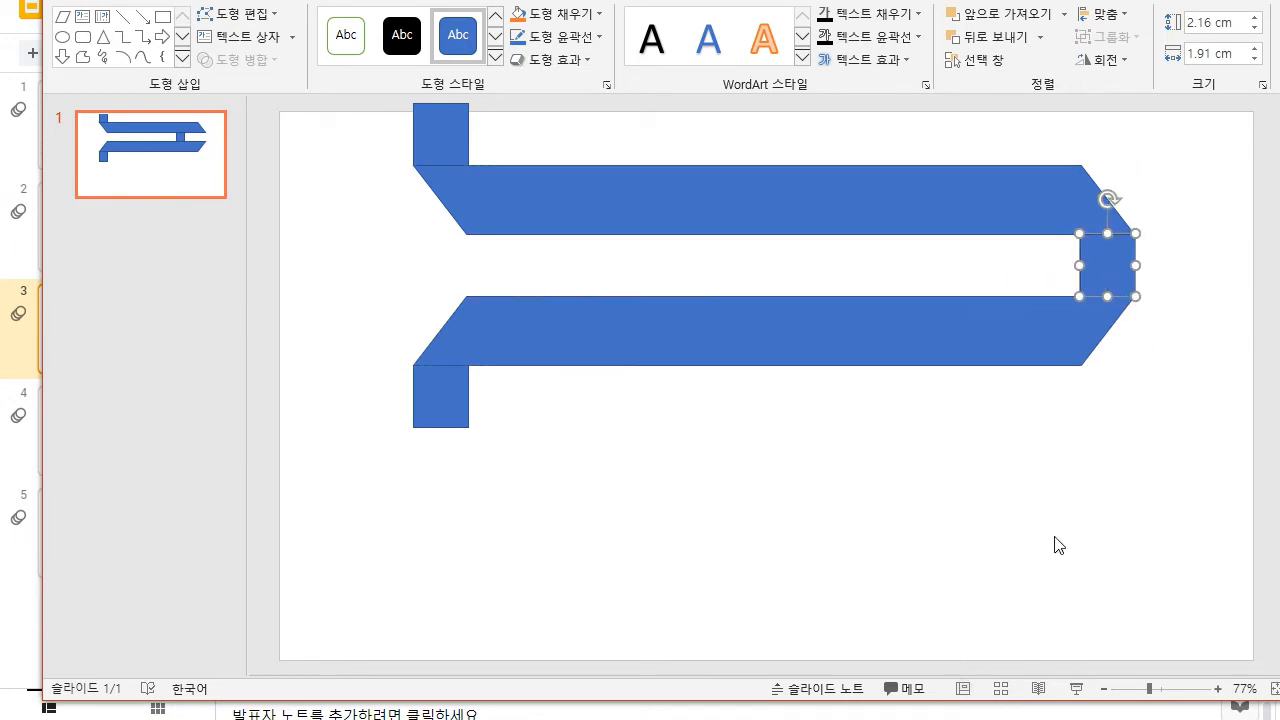
click(333, 588)
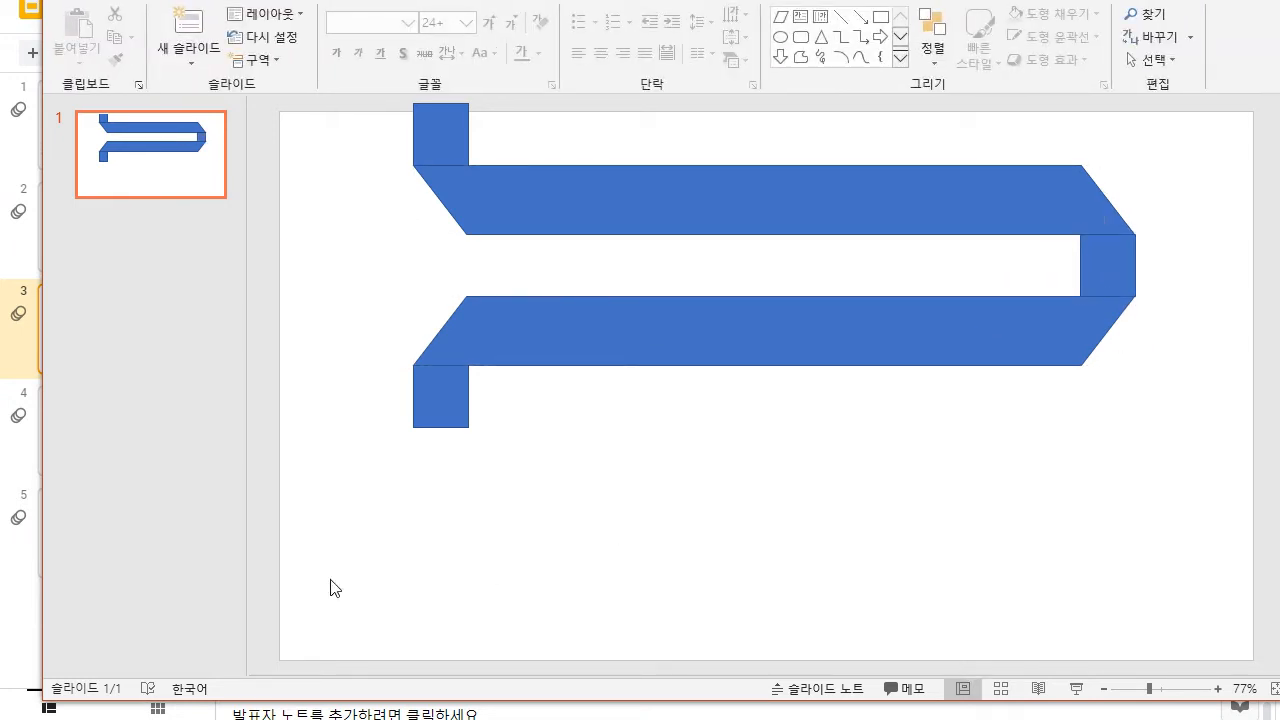
Step: Place a duplicate of the top parallelogram under the lower-left square and a copy of the right square beneath its right end
click(555, 215)
key(ctrl+d)
drag(590, 215, 575, 469)
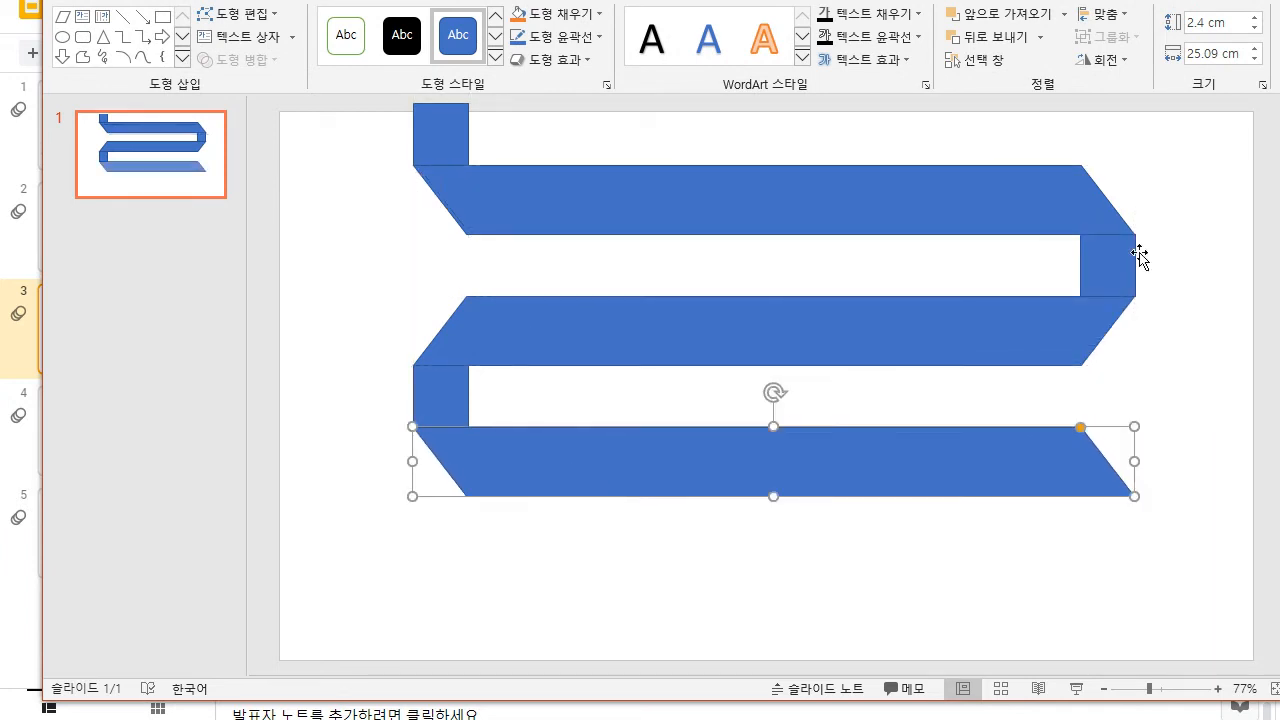
click(1107, 267)
drag(1106, 268, 1113, 545)
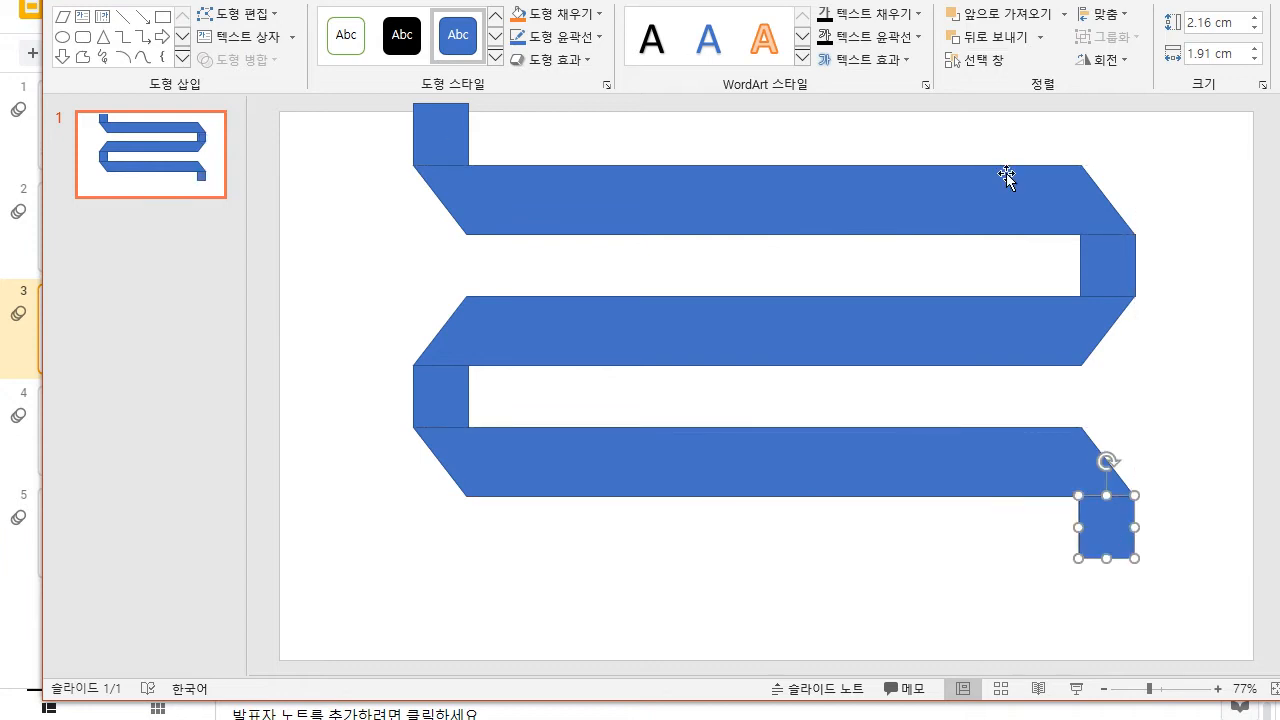
Step: Duplicate the second parallelogram as a fourth band below the lower-right square, and duplicate the left square beneath its left end
click(967, 323)
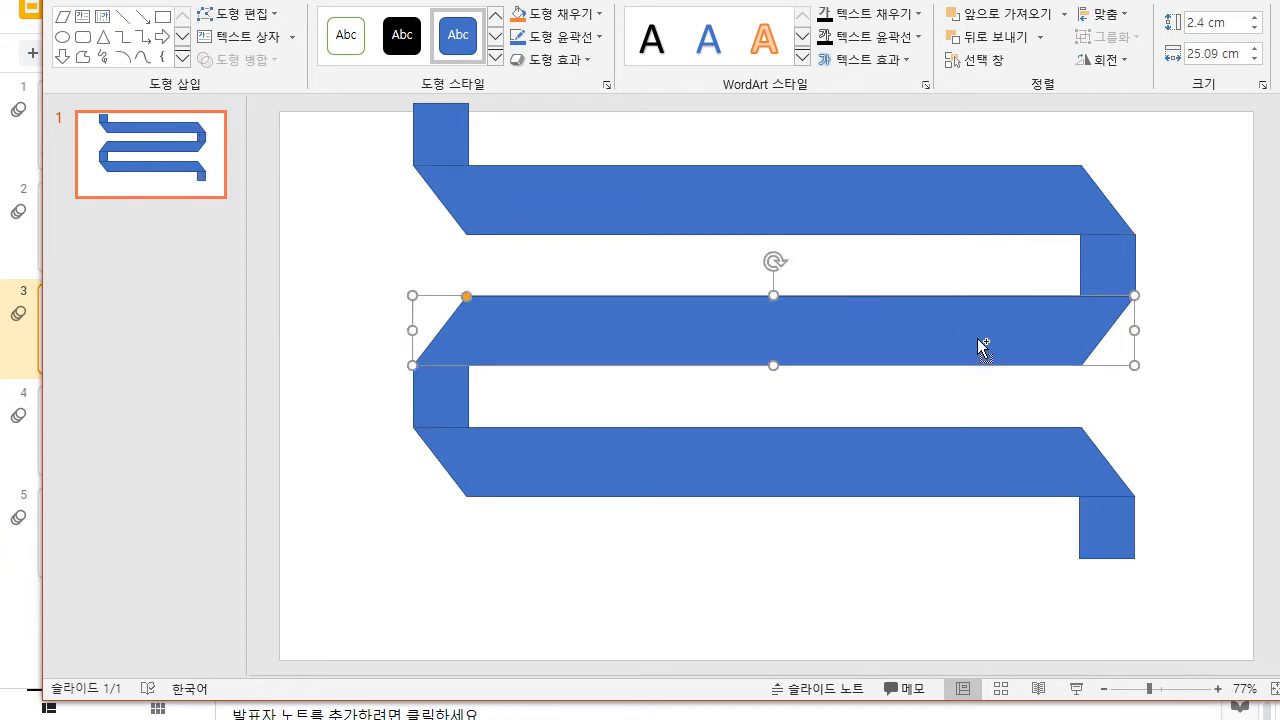
key(ctrl+d)
drag(1023, 357, 1012, 607)
click(462, 408)
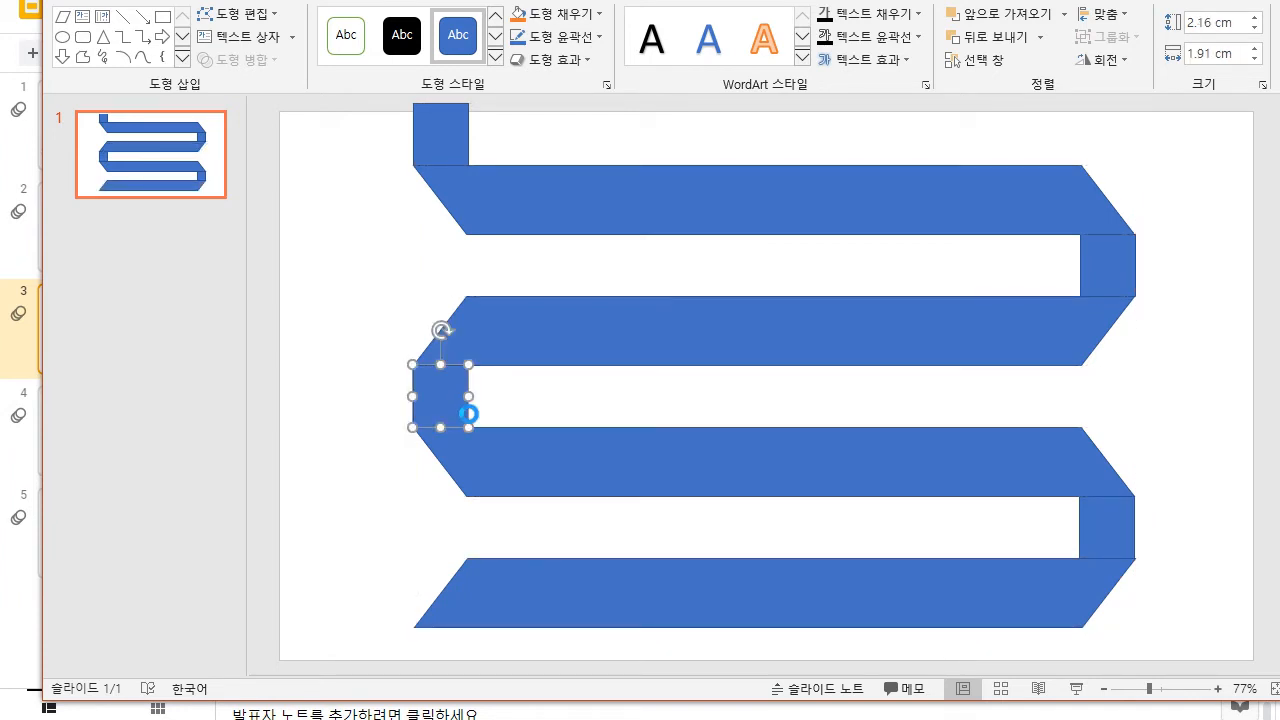
key(ctrl+d)
drag(464, 427, 456, 662)
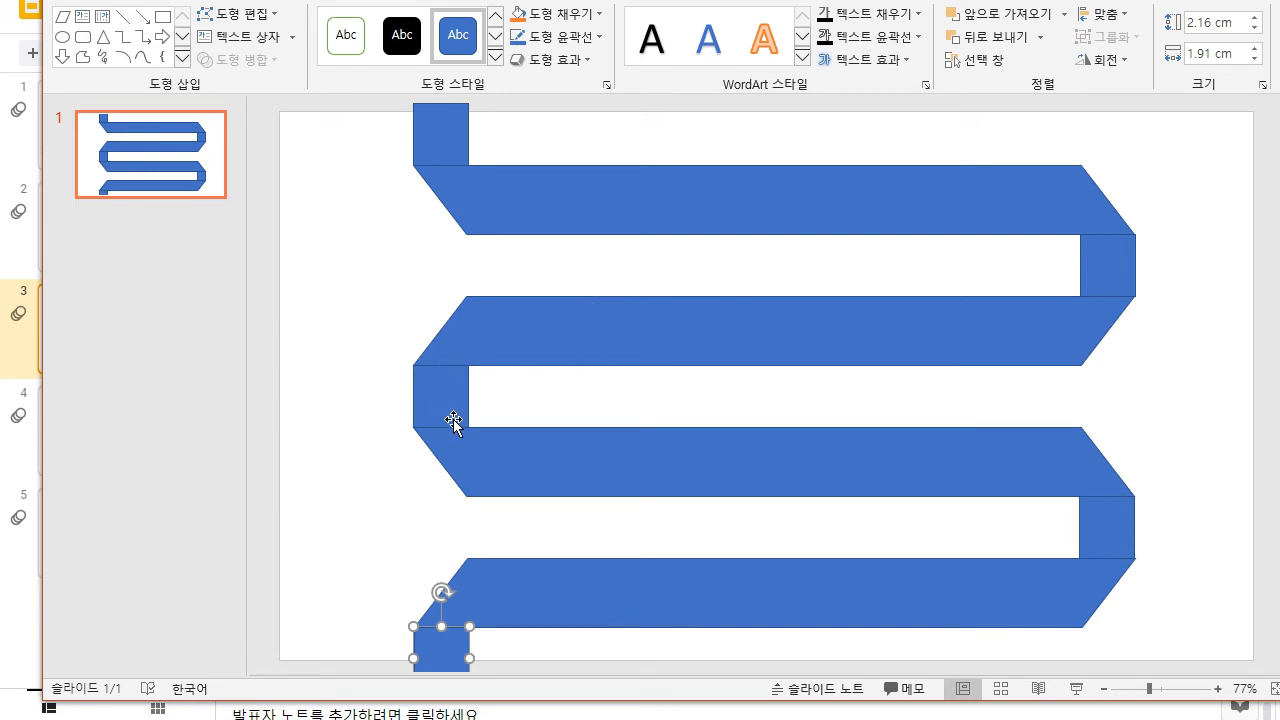
Step: Switch to the Google Slides deck to examine the zigzag outline on slide 3, and return to PowerPoint
click(1121, 270)
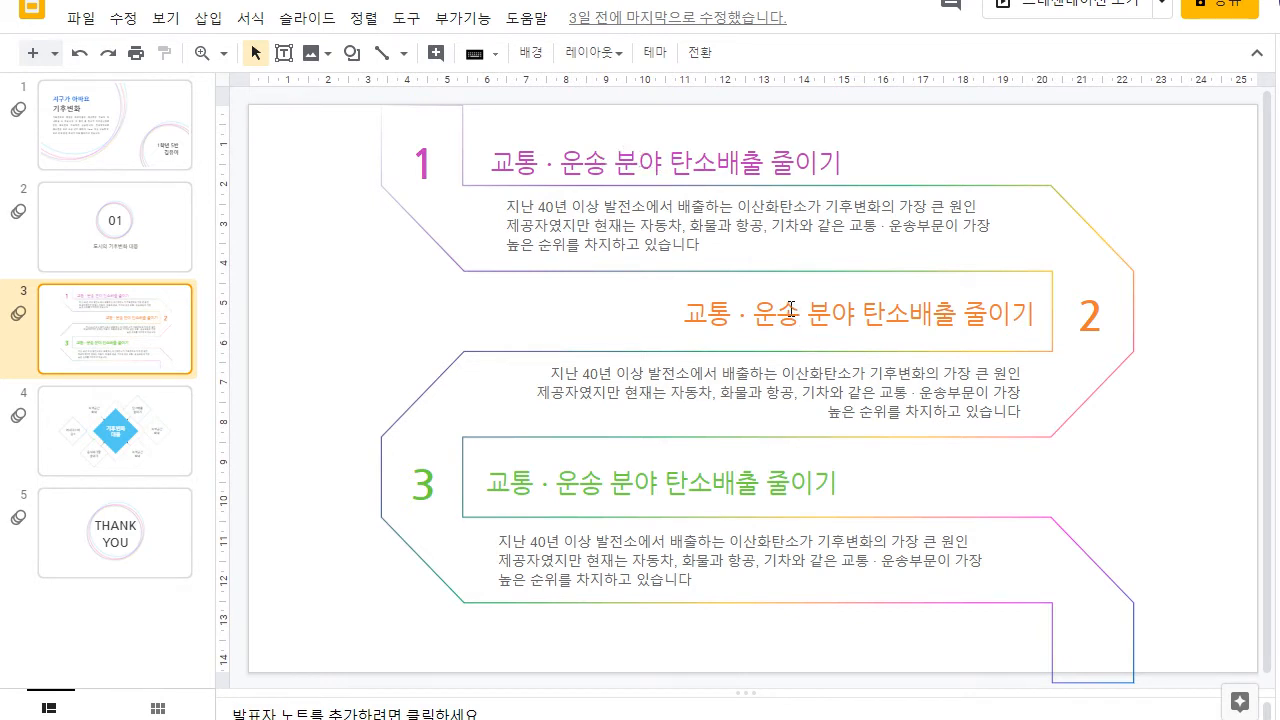
click(628, 718)
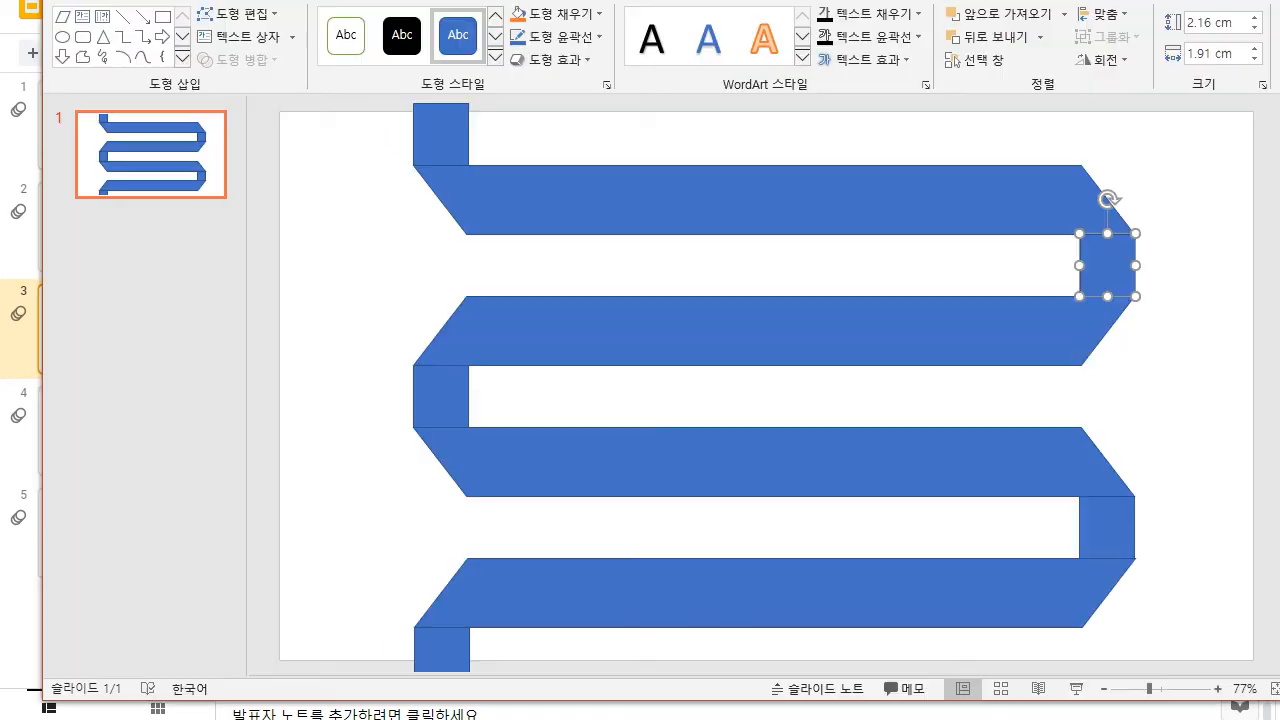
click(383, 284)
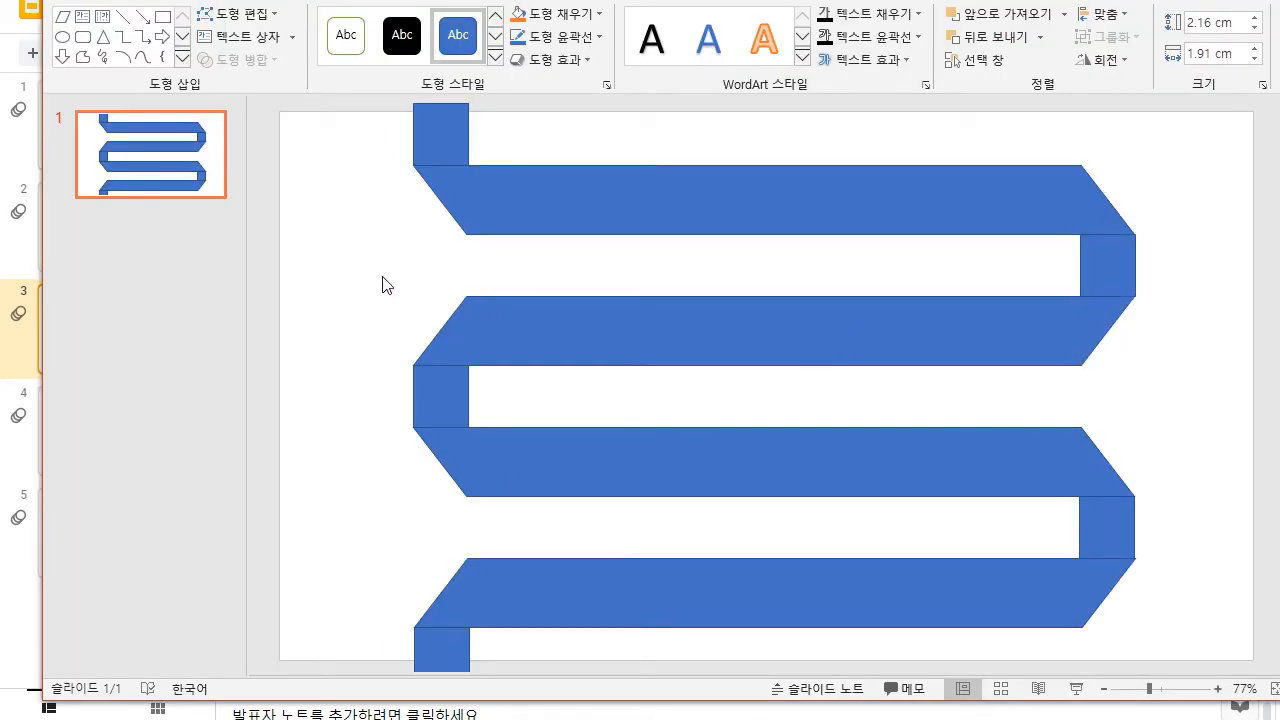
Step: Remove the fill from all the ribbon's squares and parallelograms and merge them into a single outline with Union
drag(374, 100, 1182, 683)
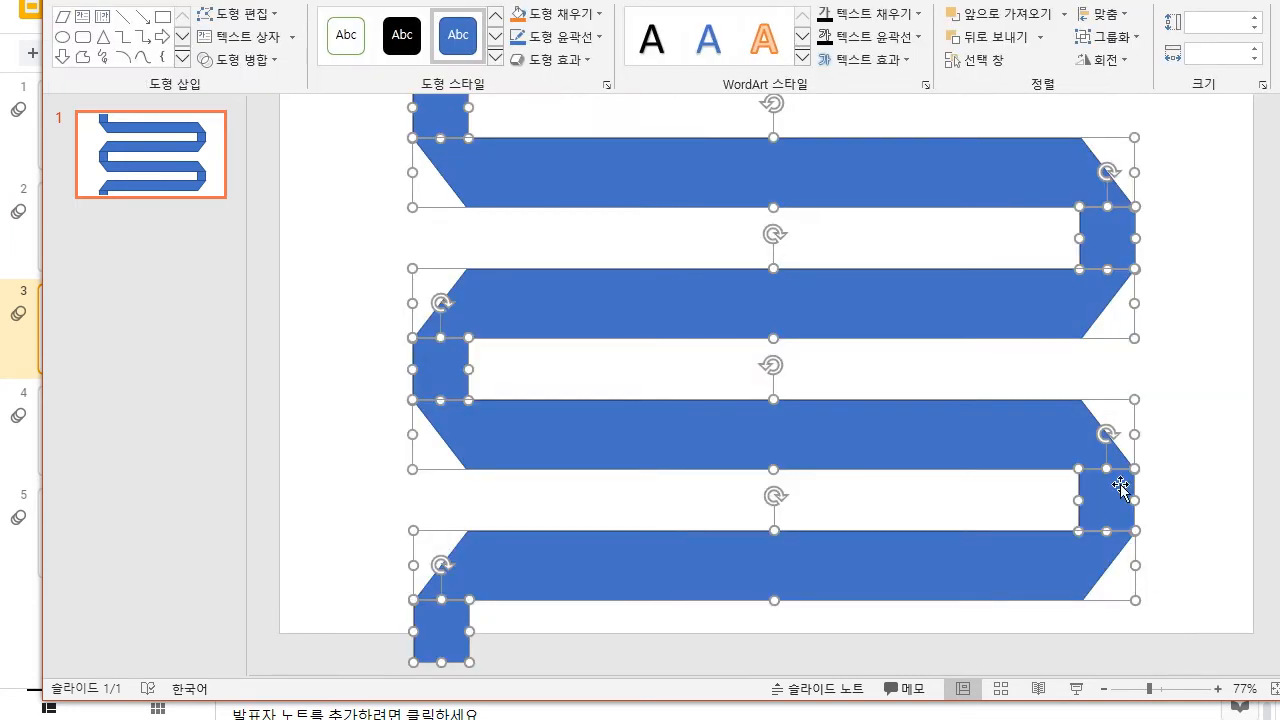
scroll(1195, 380, up, 1)
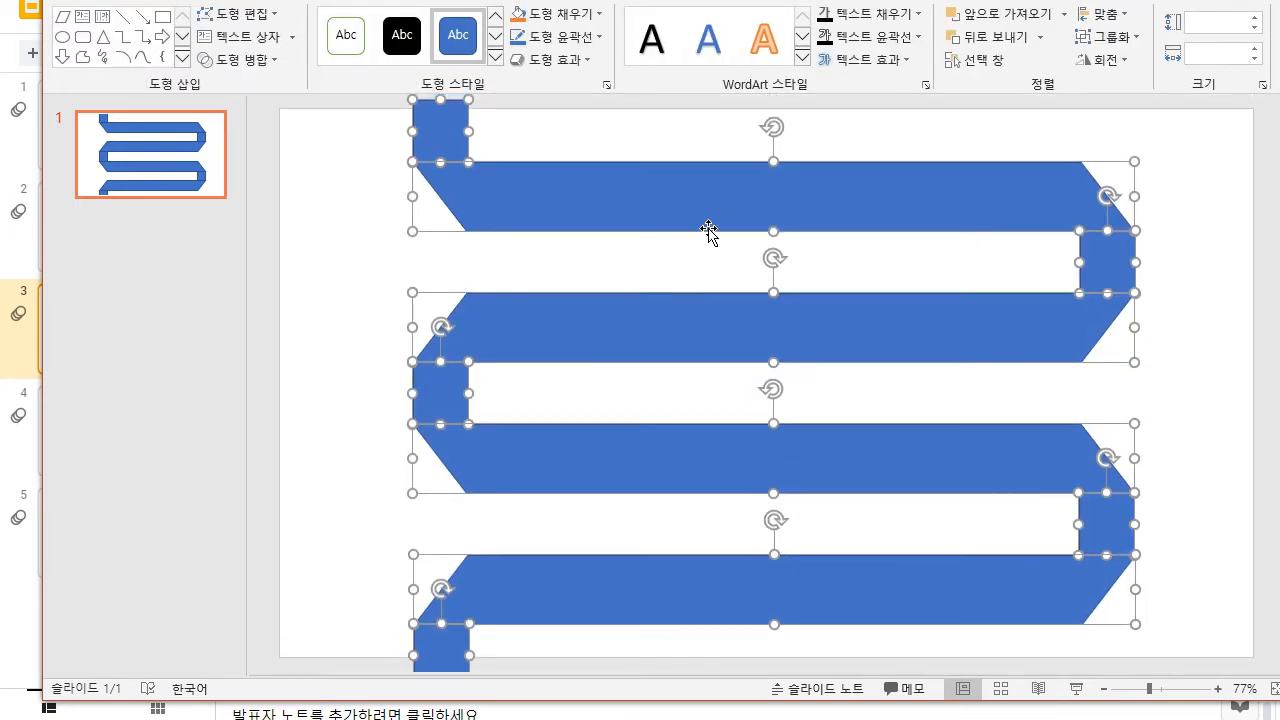
click(585, 18)
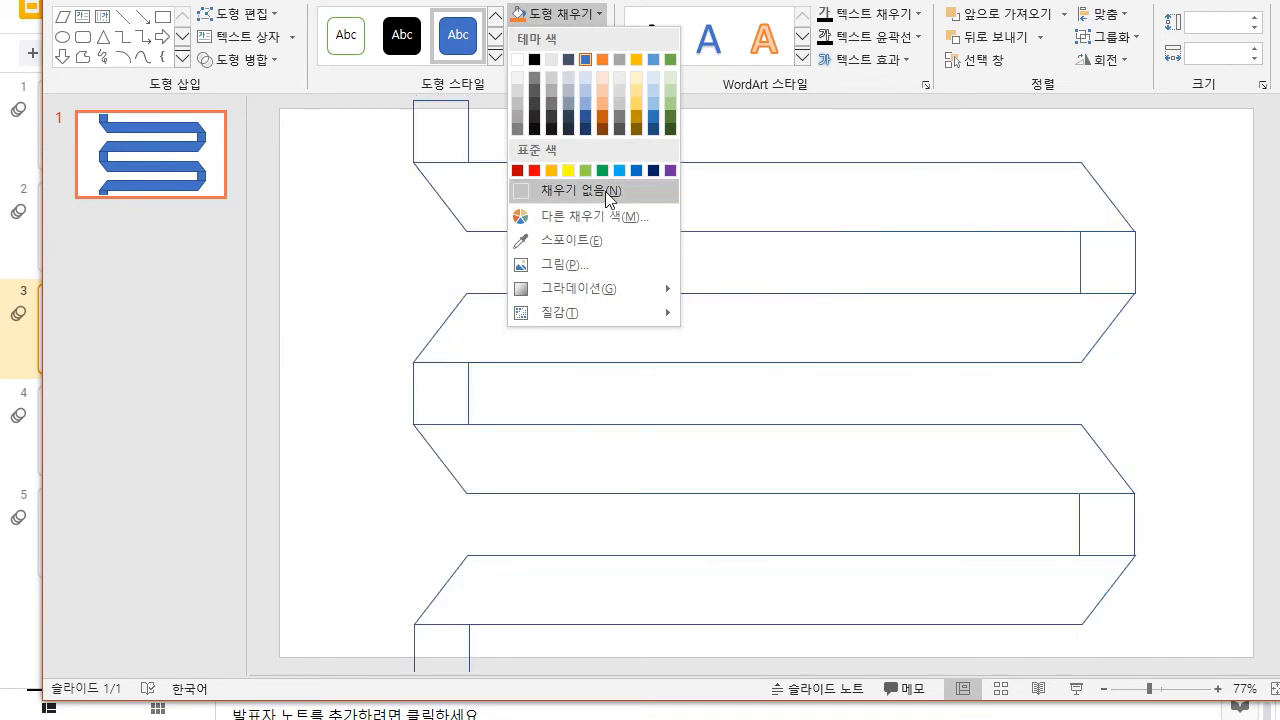
click(610, 199)
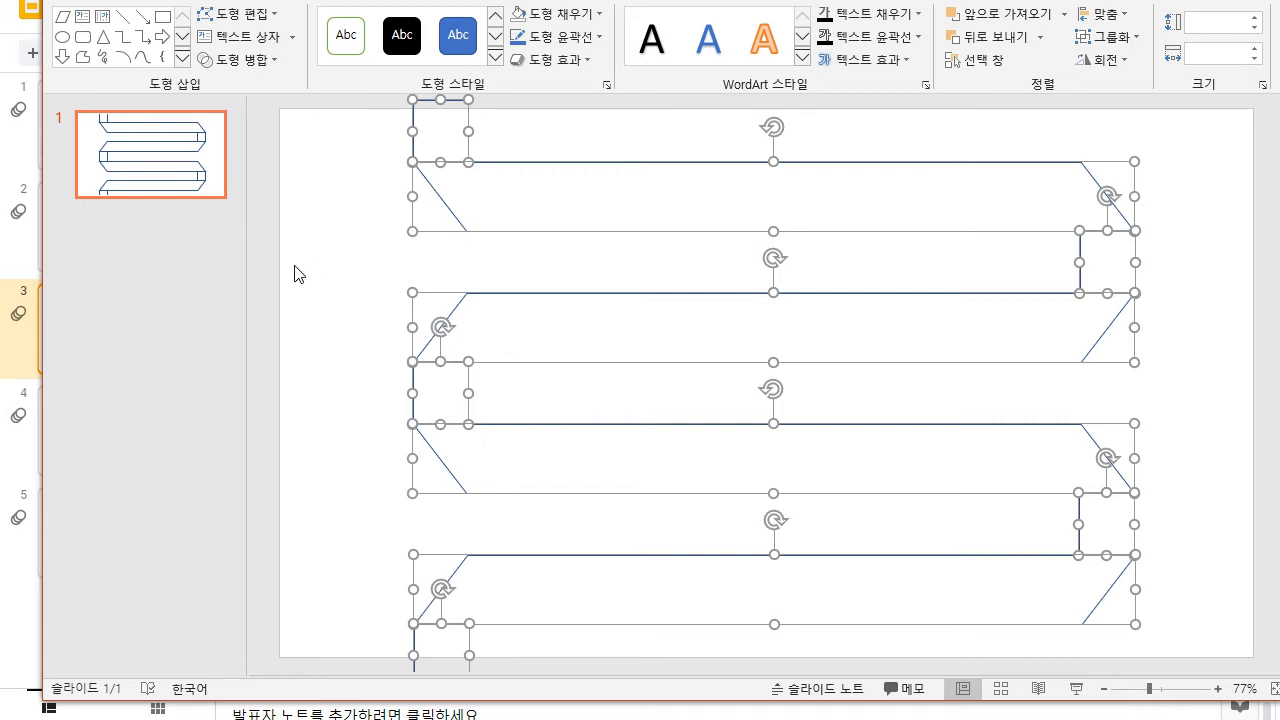
click(271, 60)
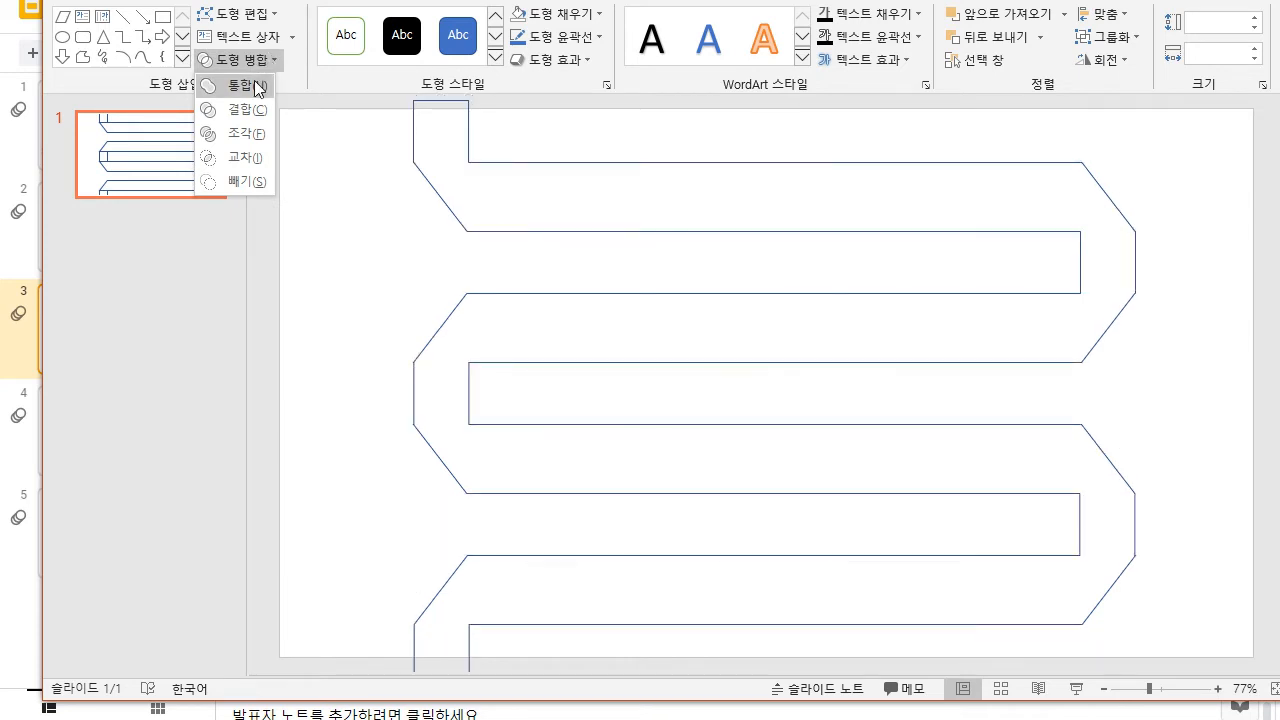
click(257, 87)
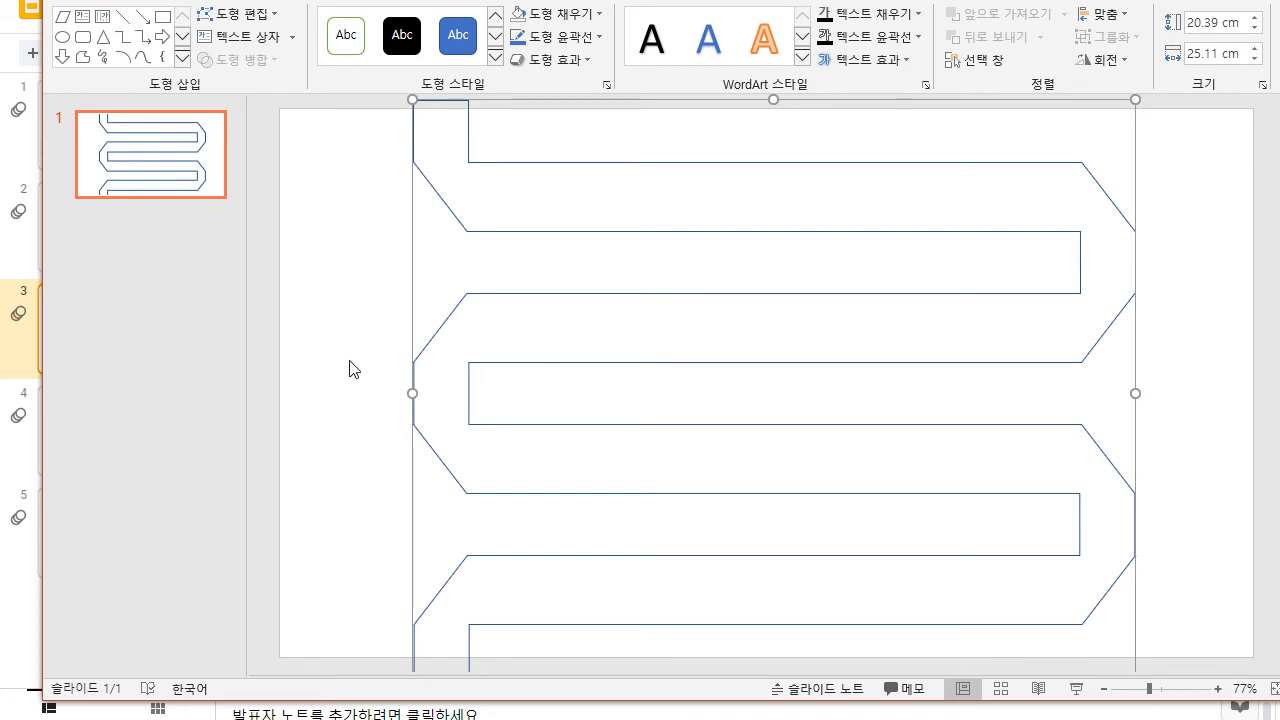
click(584, 36)
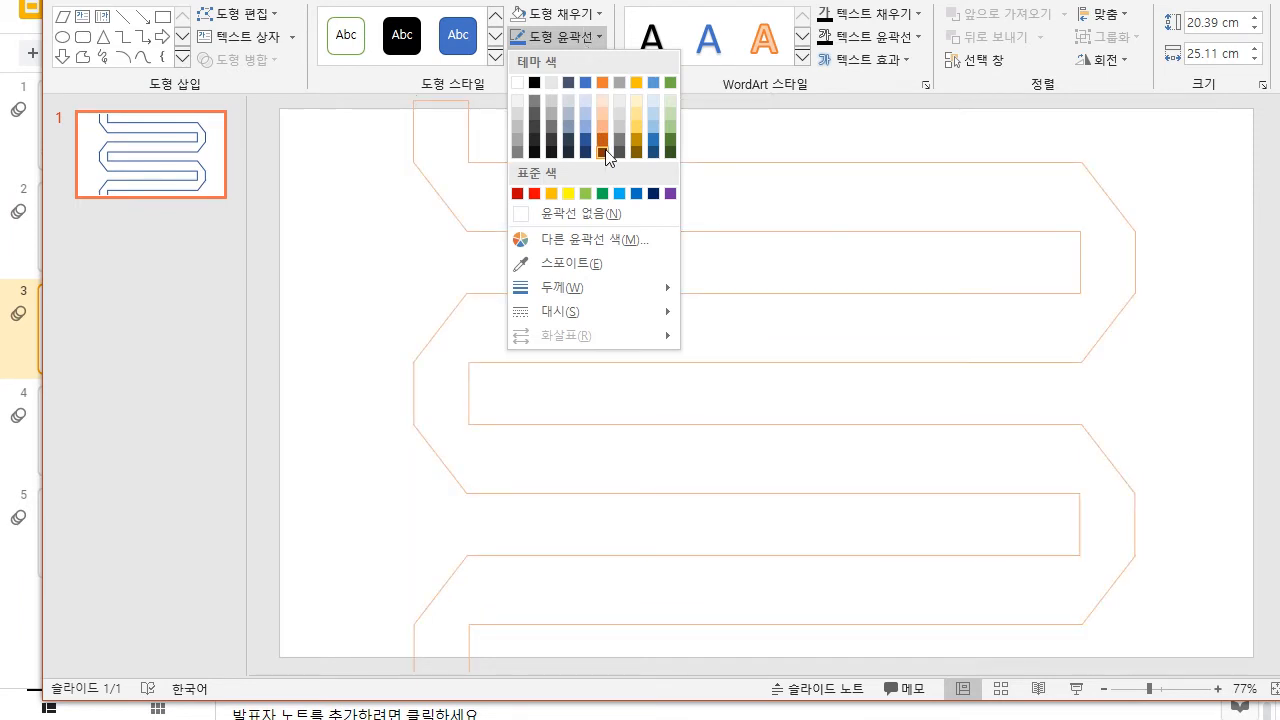
click(641, 250)
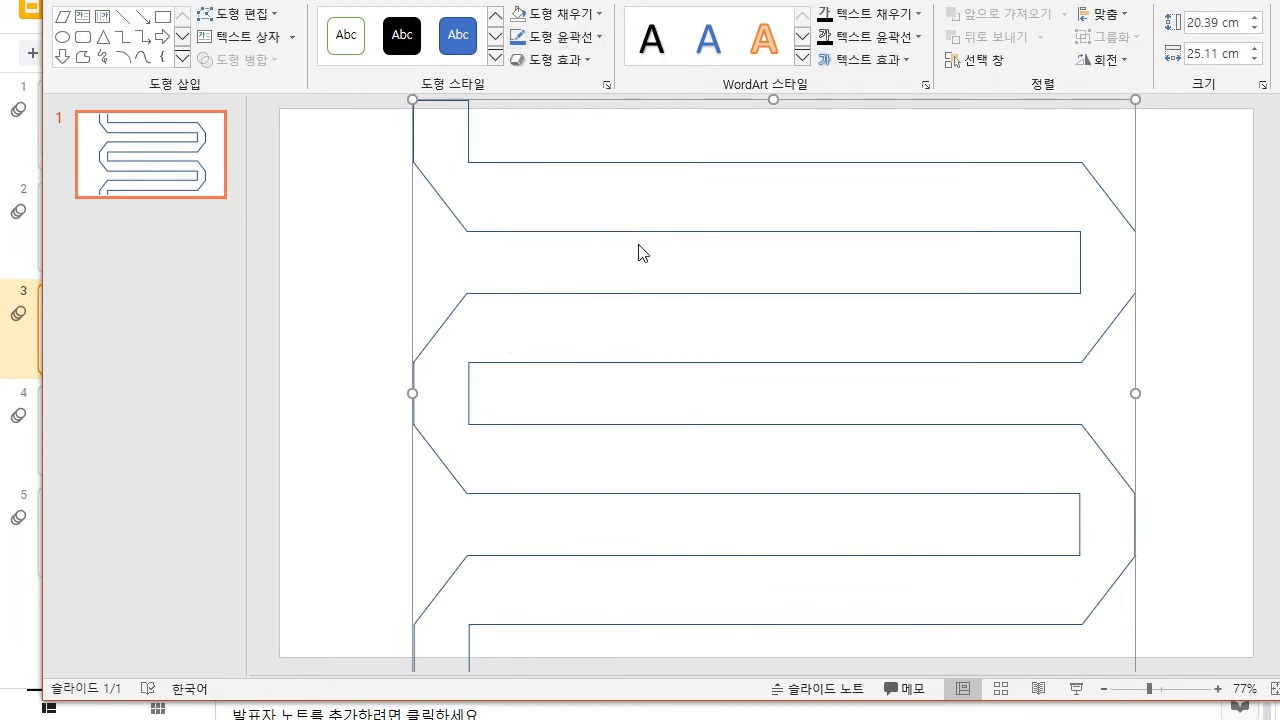
click(537, 137)
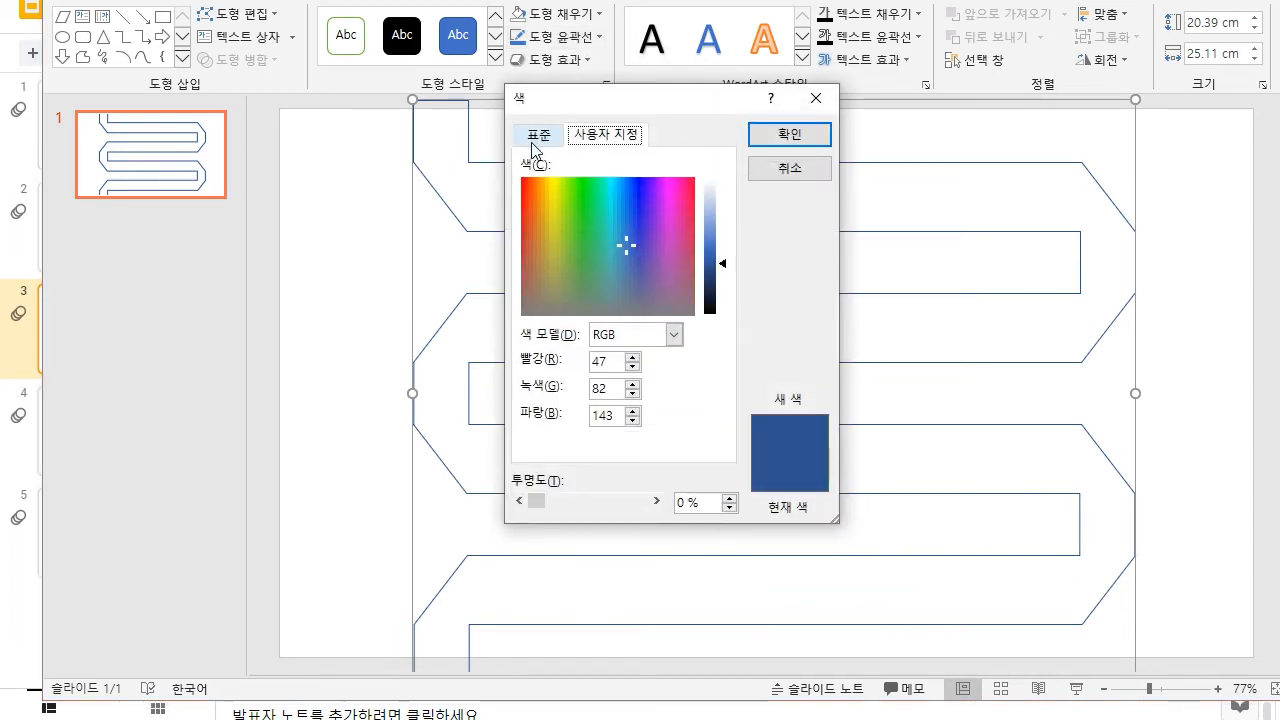
click(598, 137)
click(540, 137)
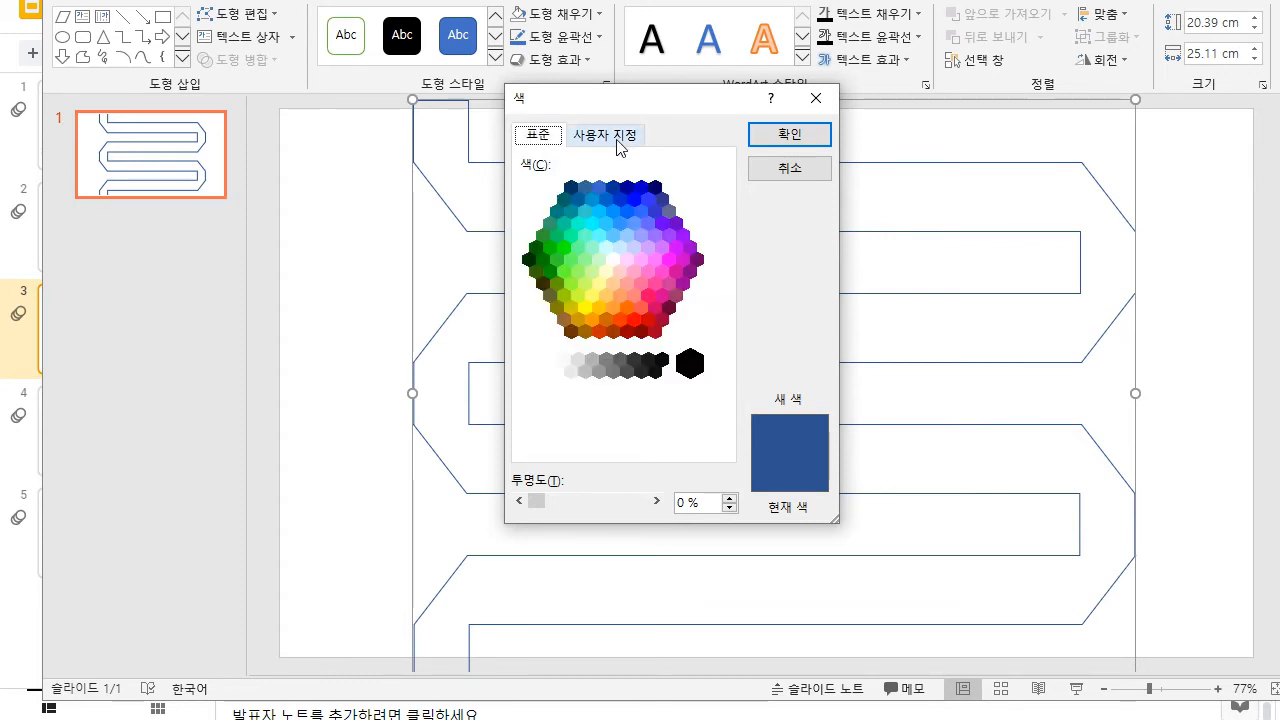
click(615, 140)
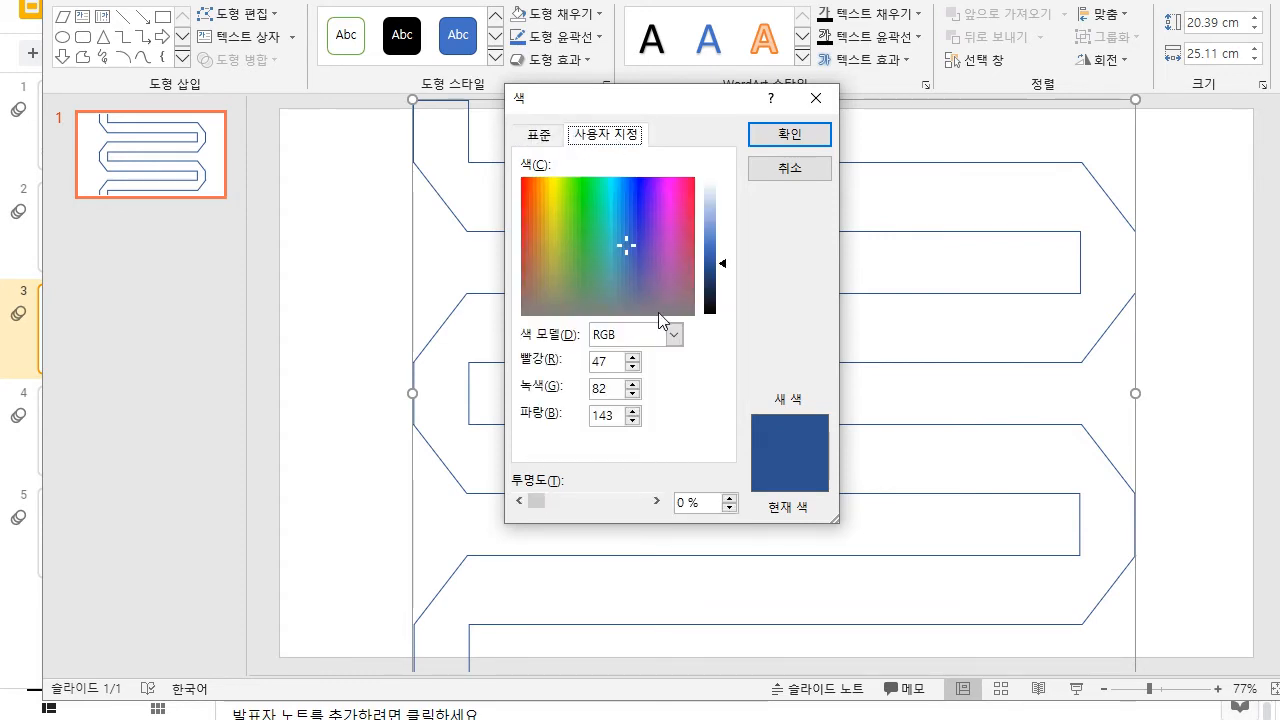
click(789, 168)
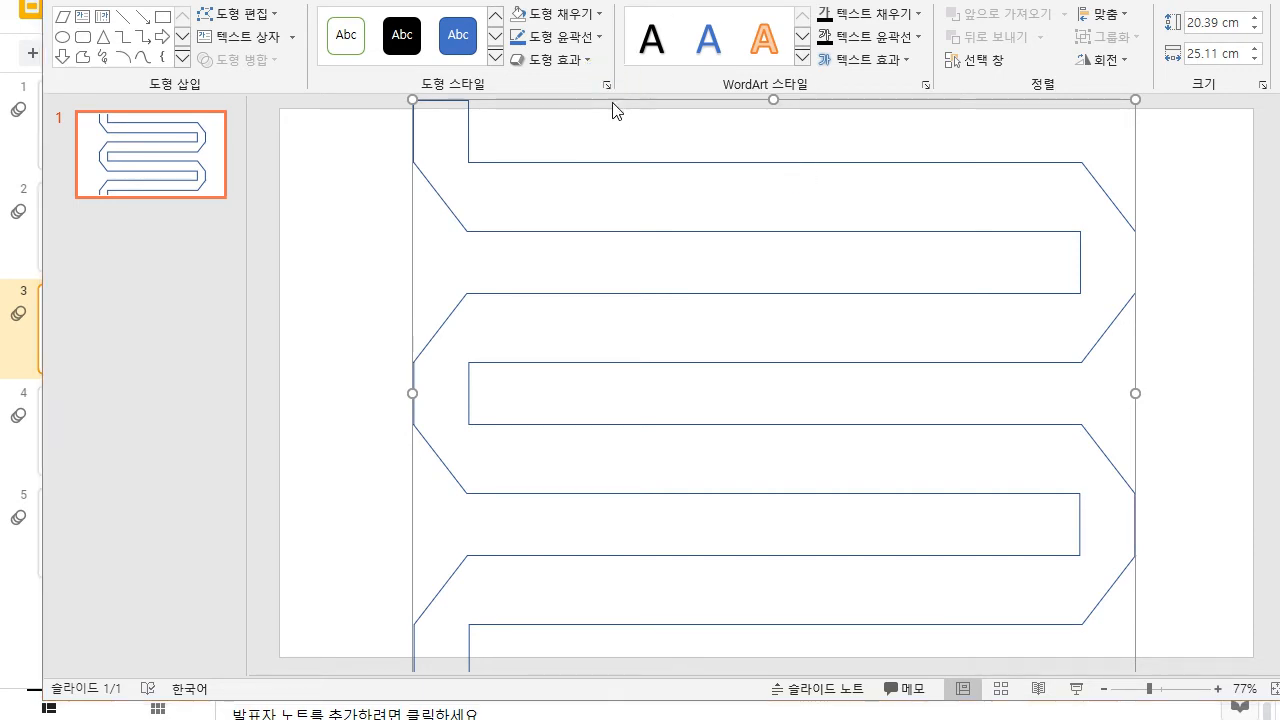
Step: Give the merged ribbon outline a linear gradient line at an angle of 45°
click(607, 86)
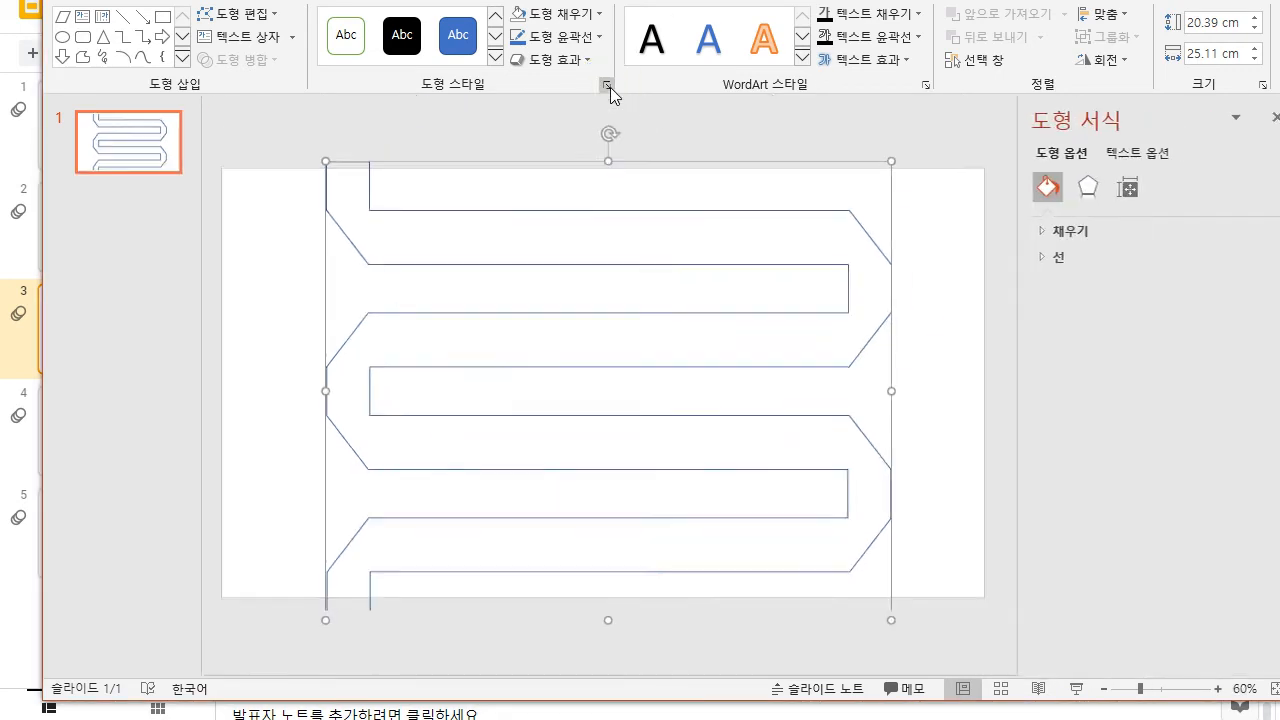
click(1062, 257)
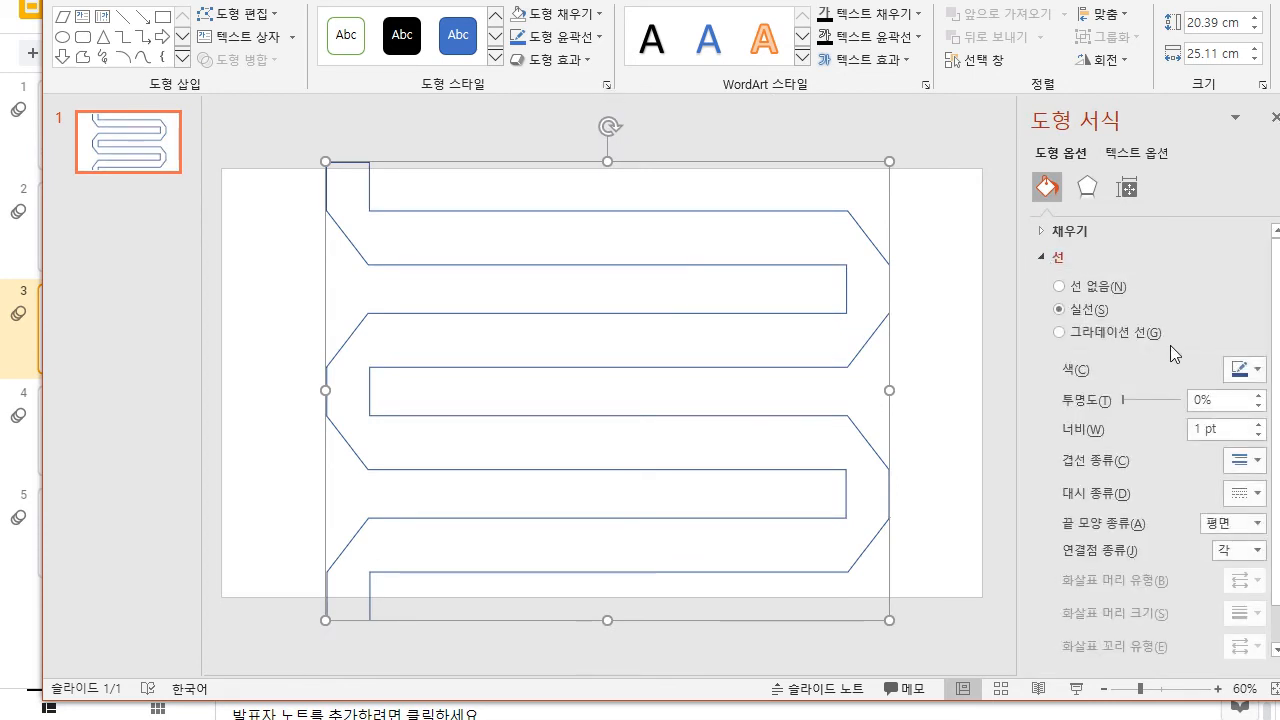
click(1118, 336)
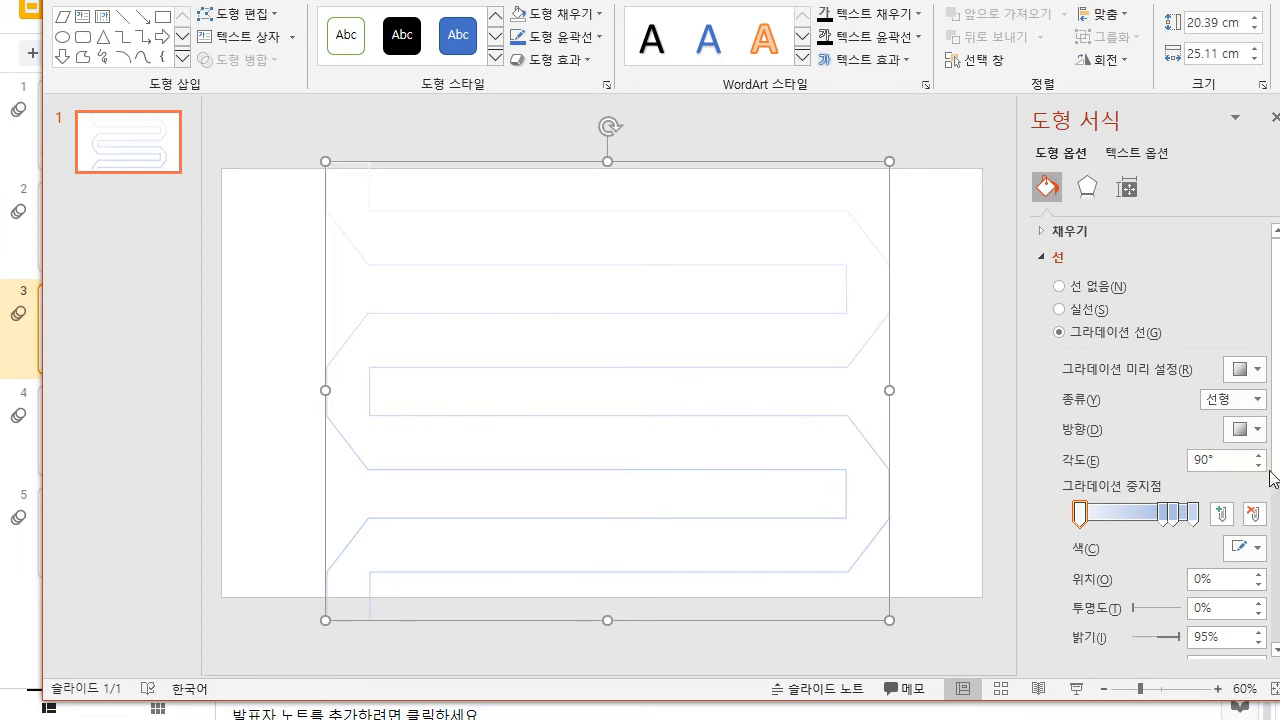
drag(1166, 450, 1008, 448)
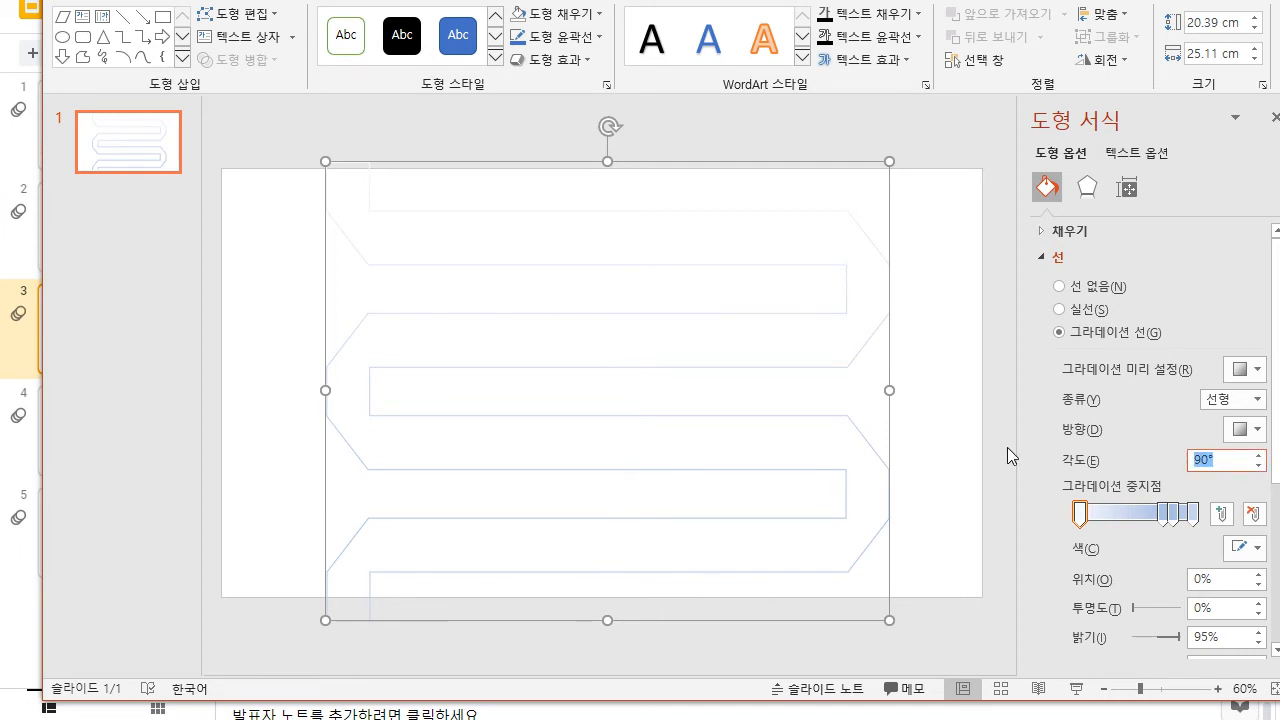
text(45)
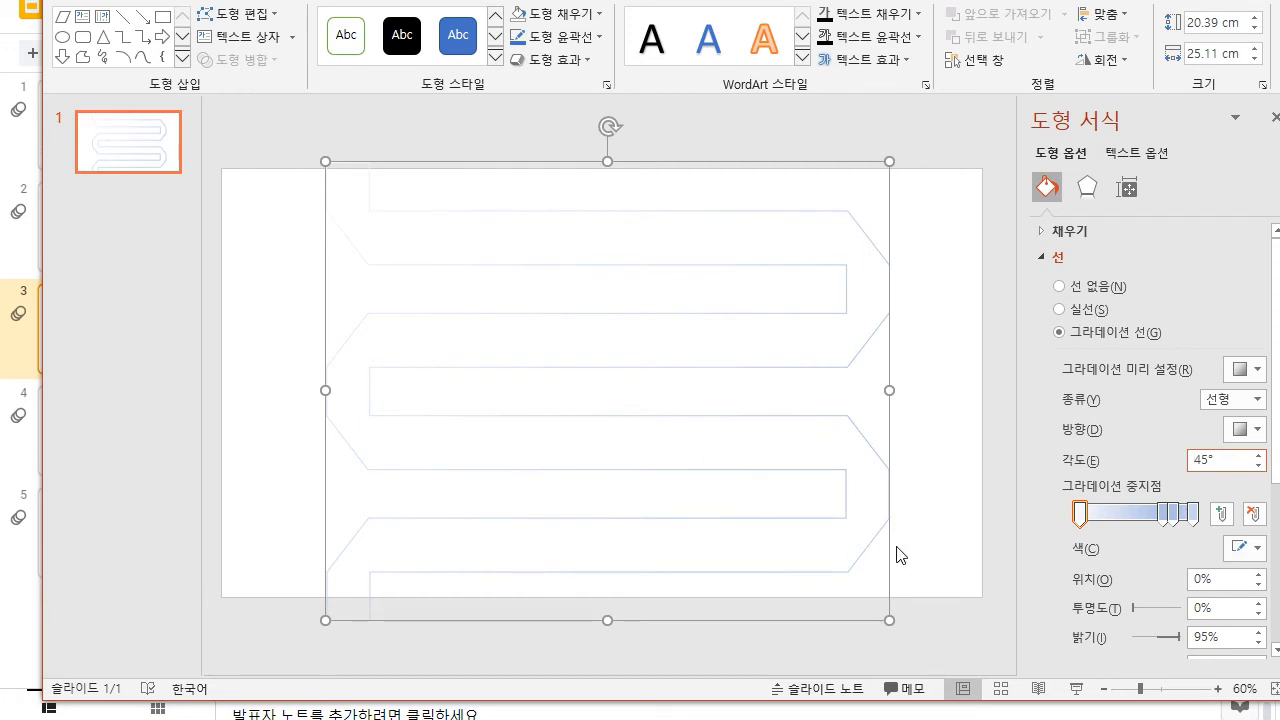
Step: Colour the outline's first gradient stop green, and move the second stop to 26% with a gold colour
click(1078, 514)
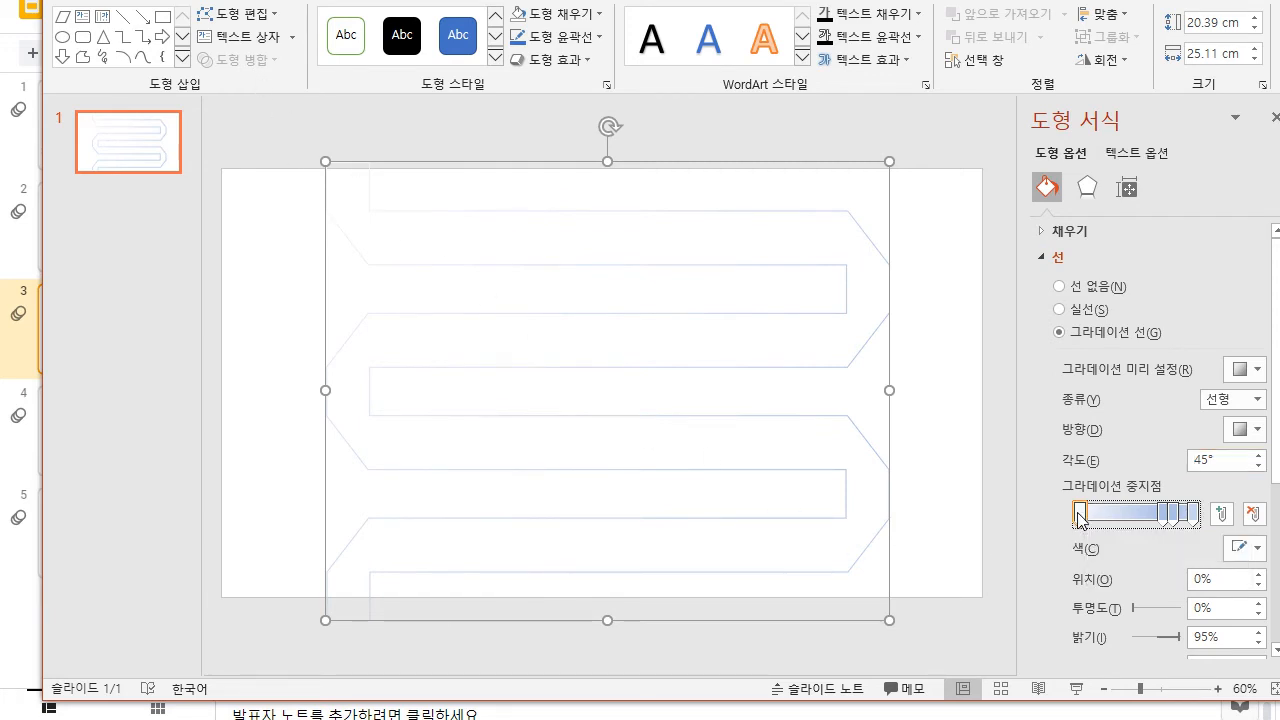
click(1243, 549)
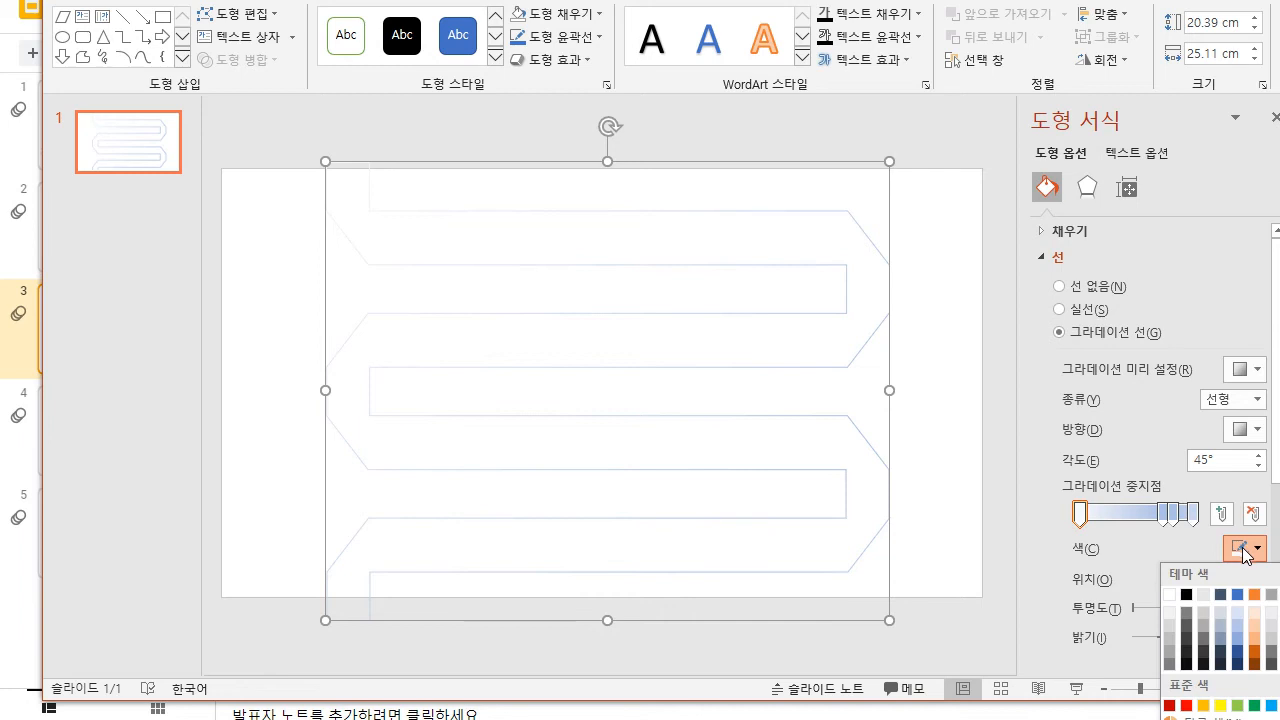
click(1256, 706)
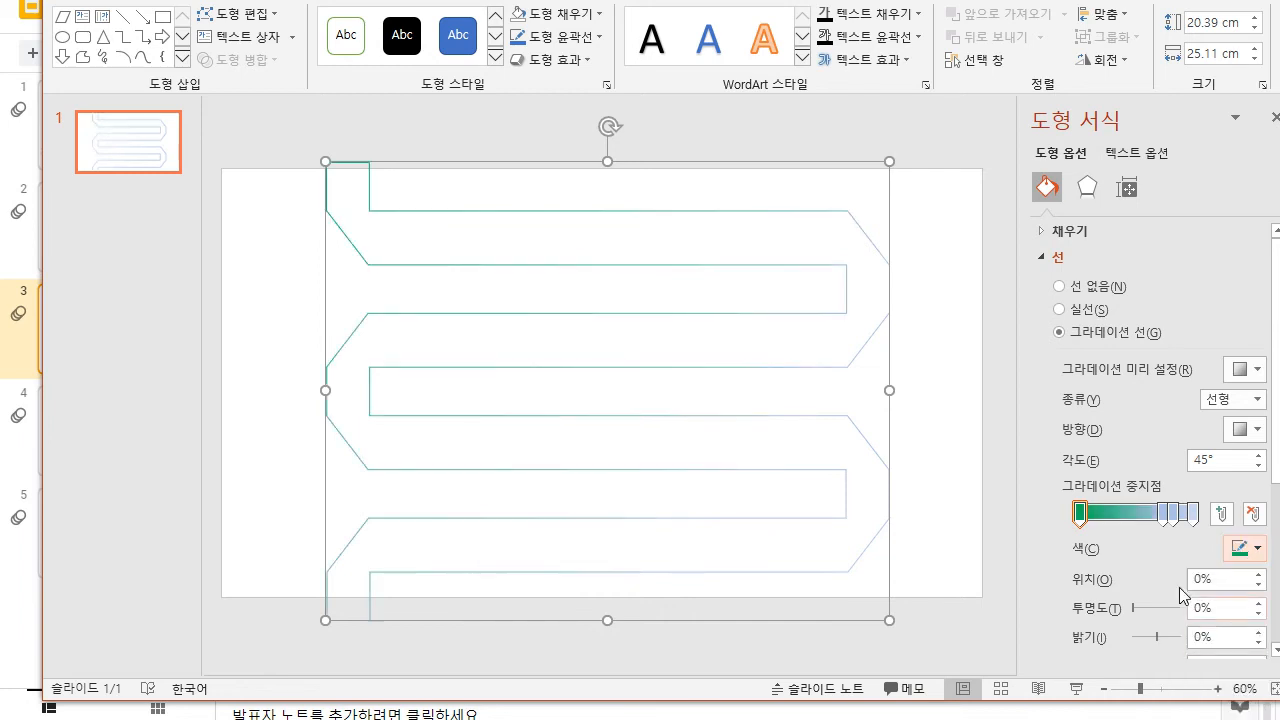
drag(1165, 514, 1109, 516)
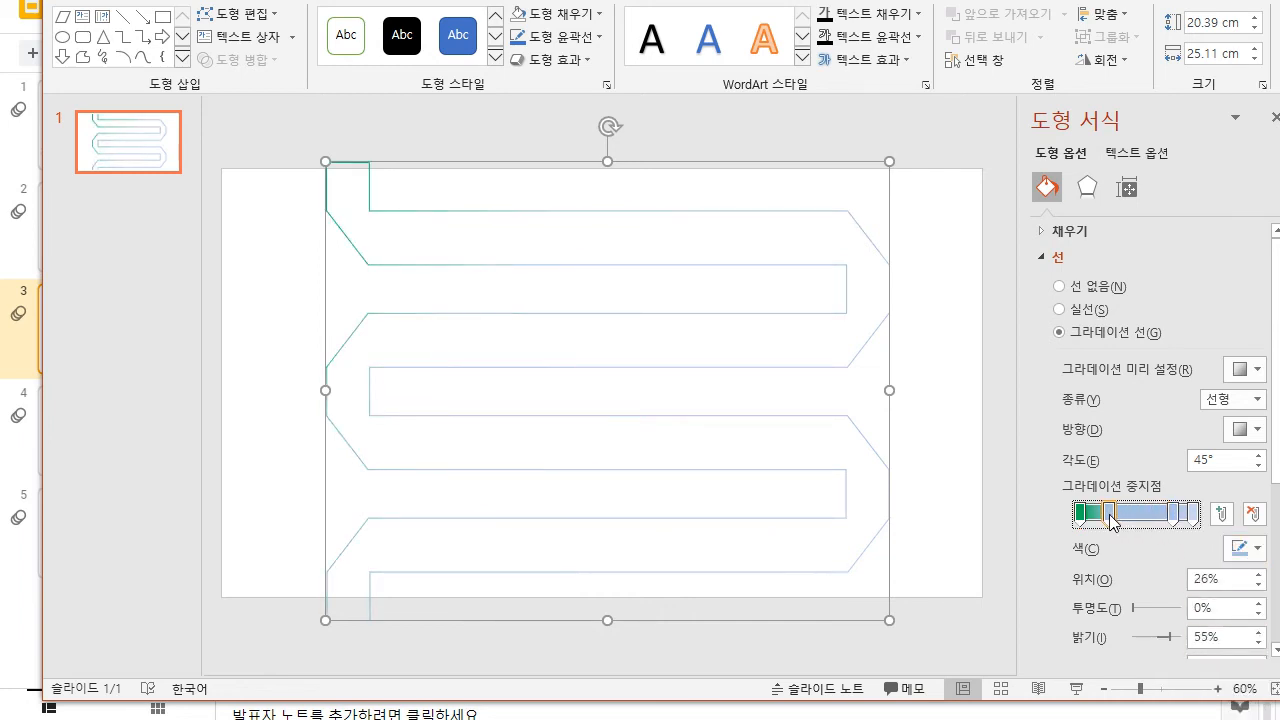
click(1243, 549)
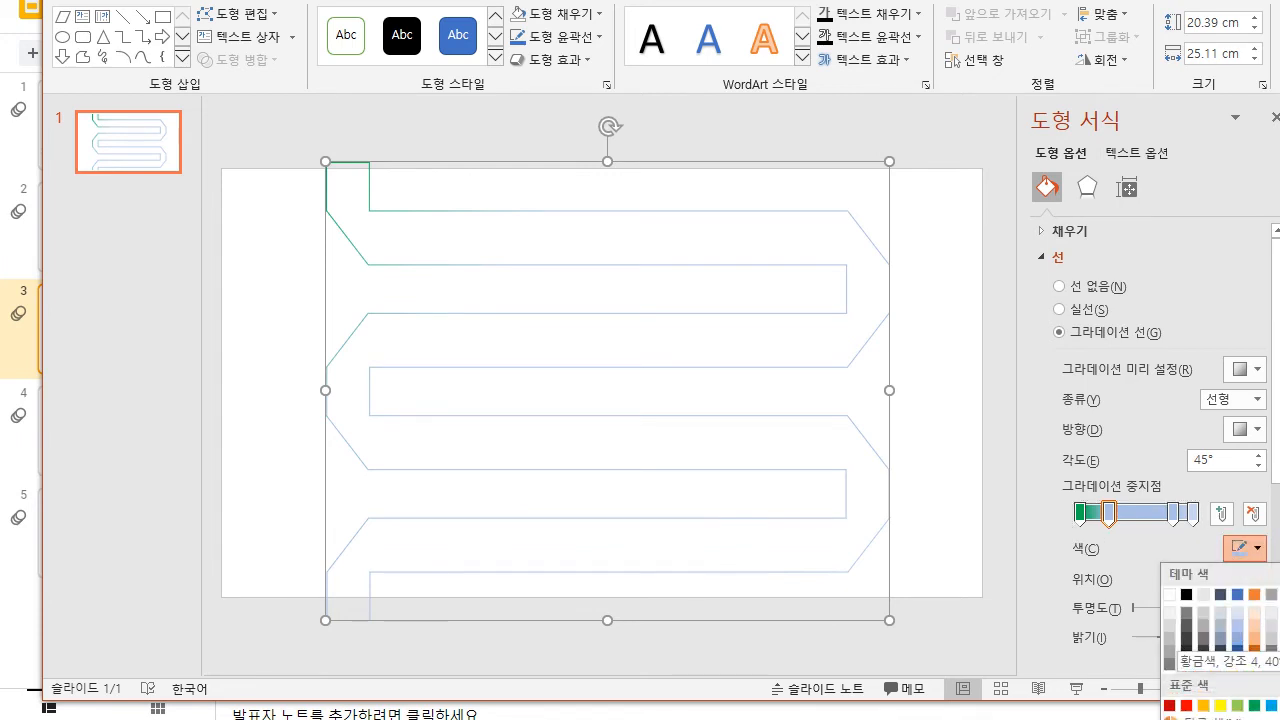
click(1220, 706)
Step: Move the third gradient stop to about the middle in light blue, and the fourth stop to 79% in orange
click(1174, 512)
drag(1176, 514, 1139, 515)
click(1243, 549)
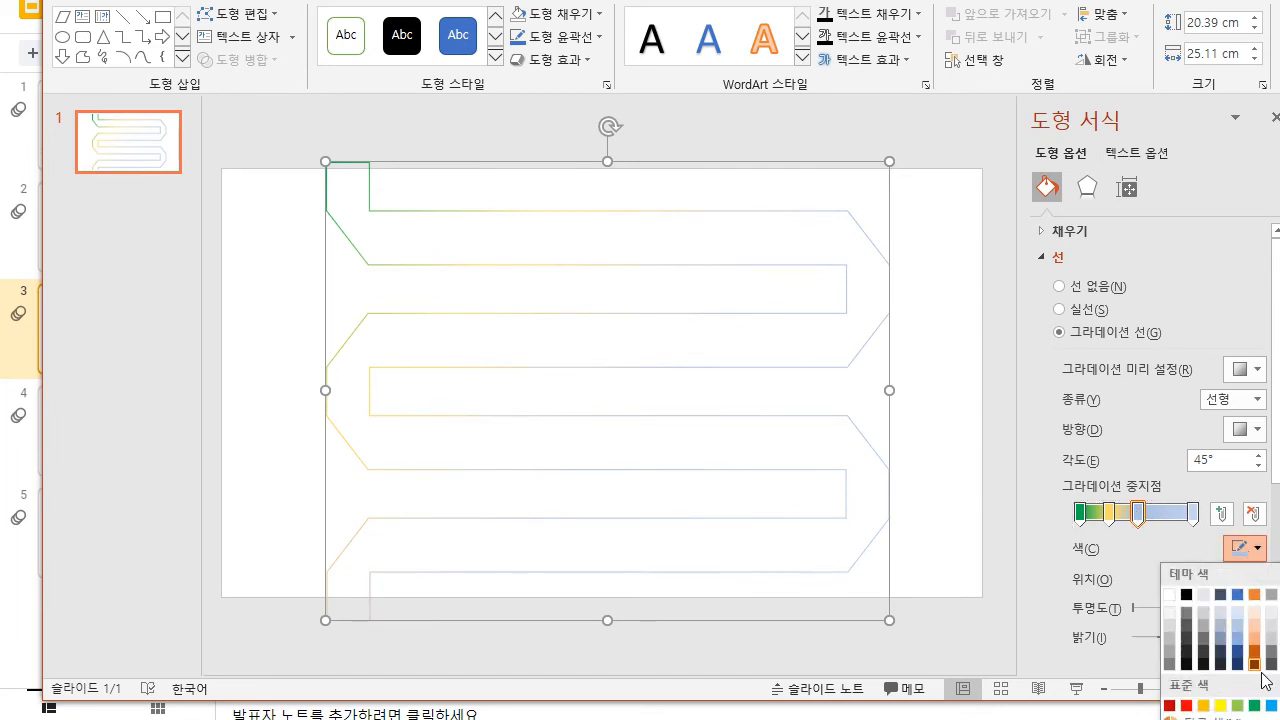
click(1275, 705)
drag(1194, 514, 1169, 515)
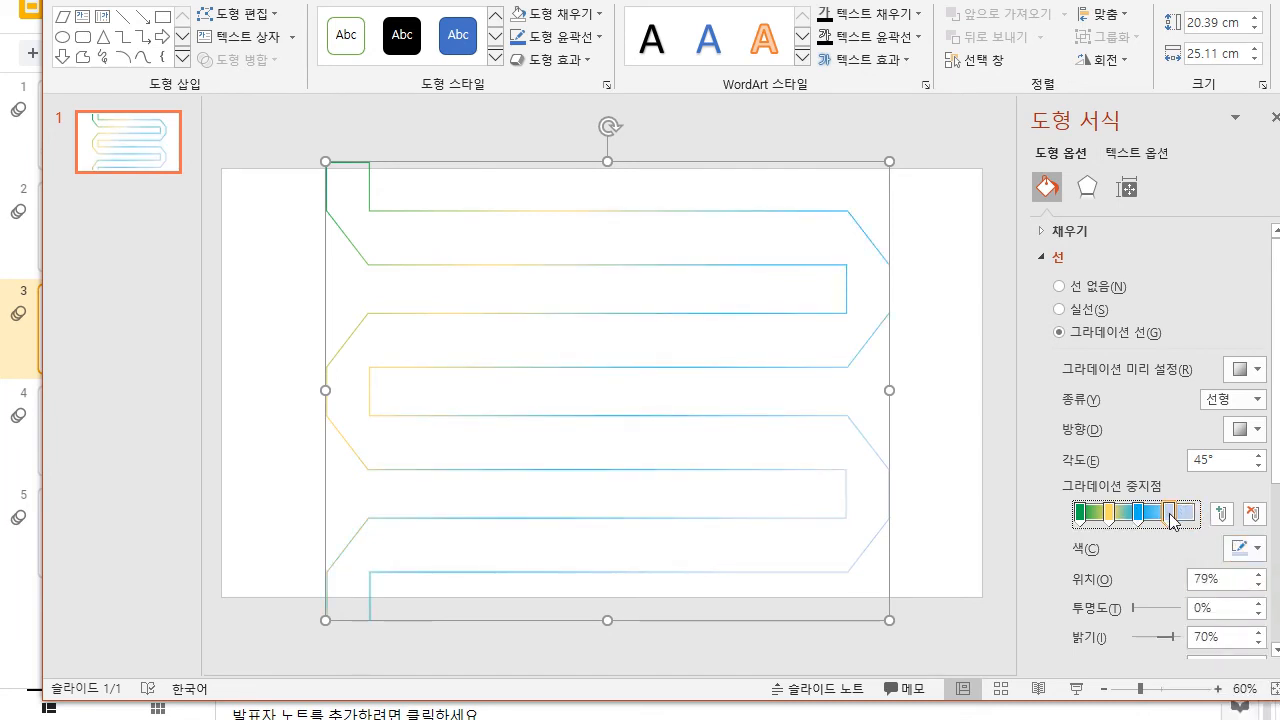
click(1241, 549)
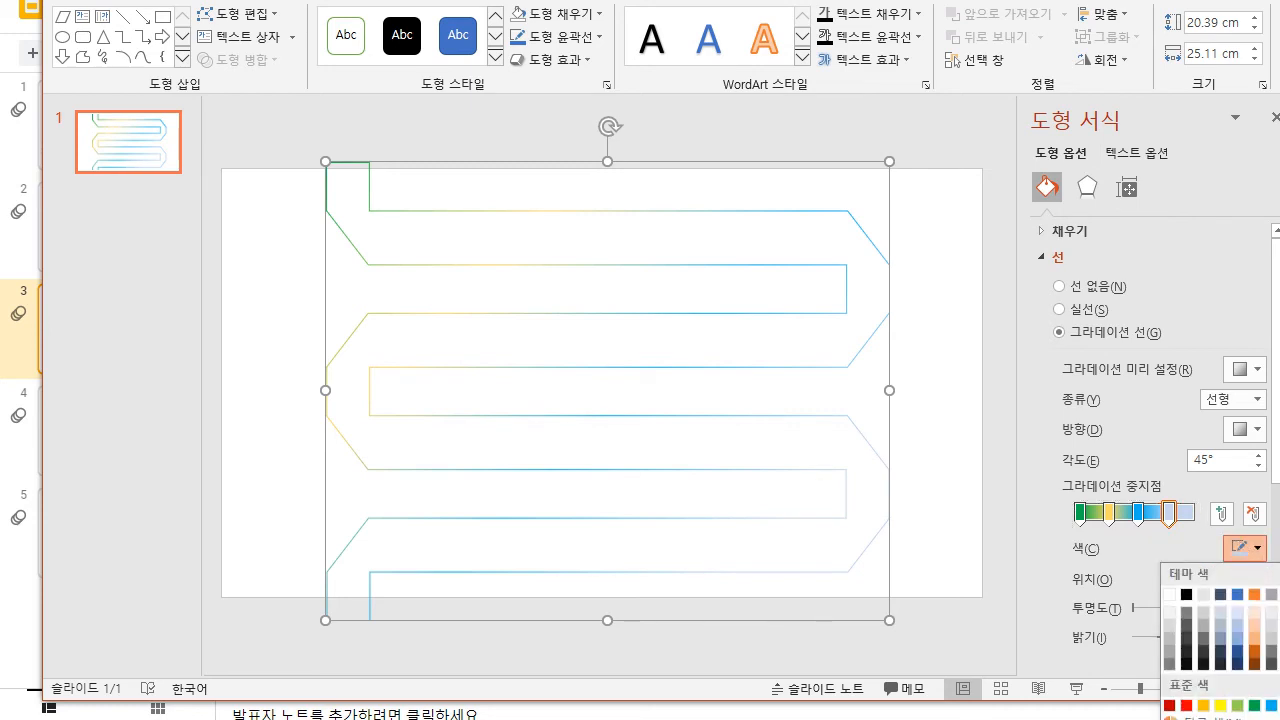
click(1254, 596)
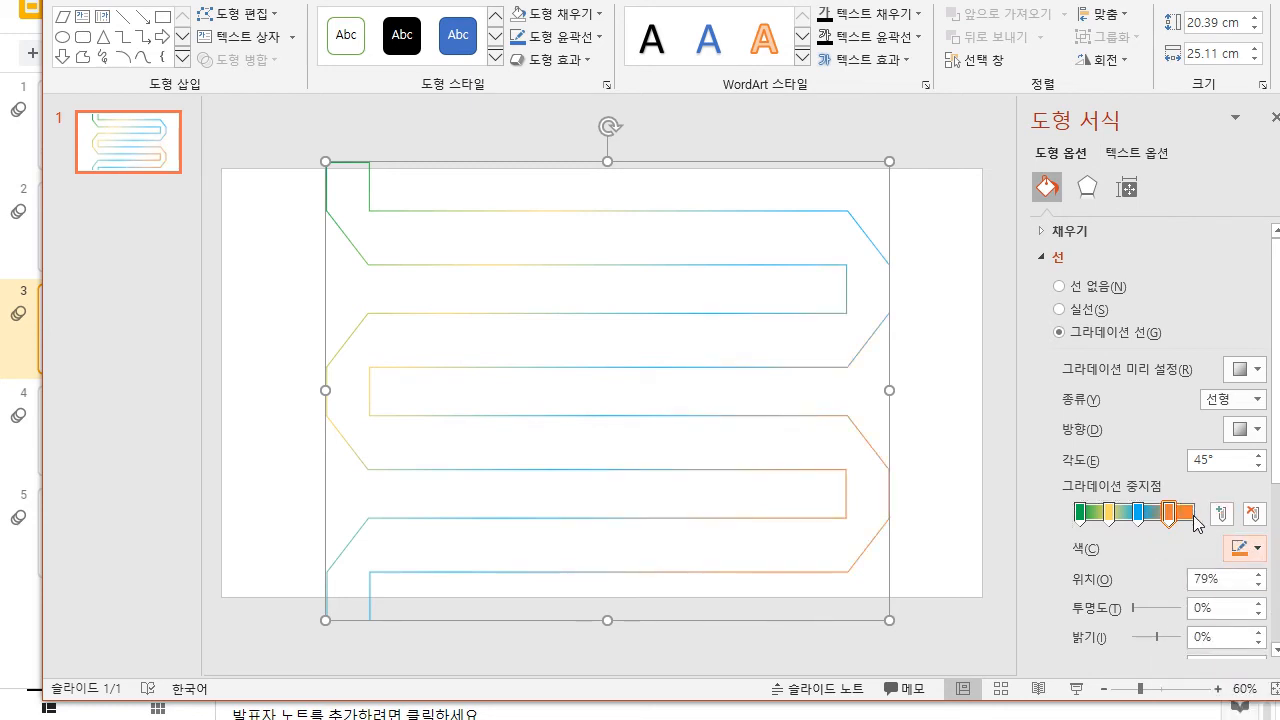
Step: Add a fifth gradient stop at 100% and colour it purple
click(1189, 514)
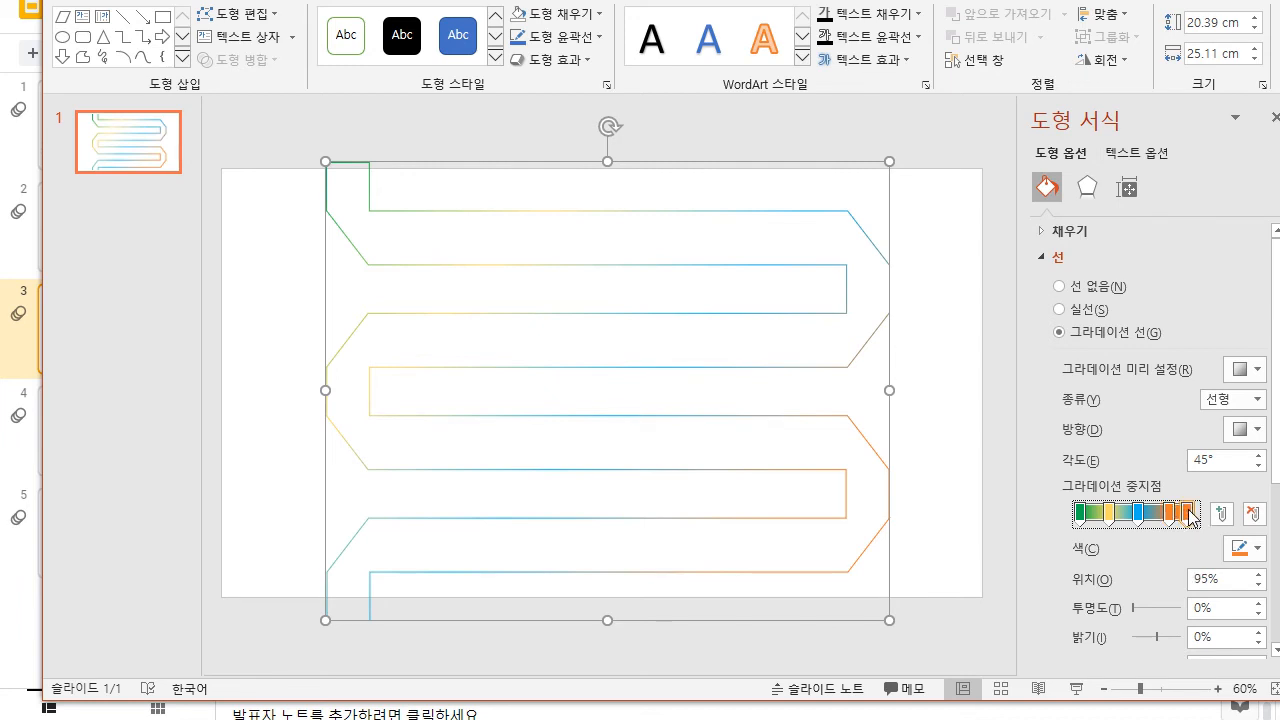
drag(1189, 514, 1220, 516)
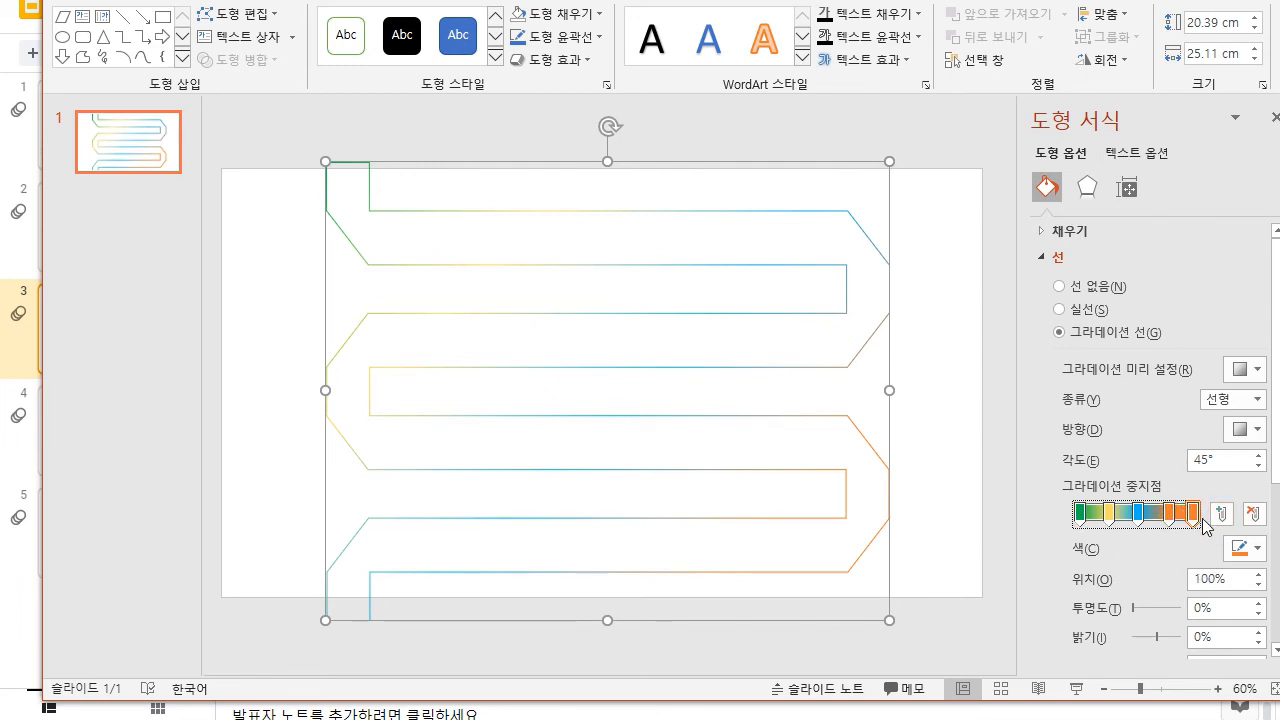
click(1241, 548)
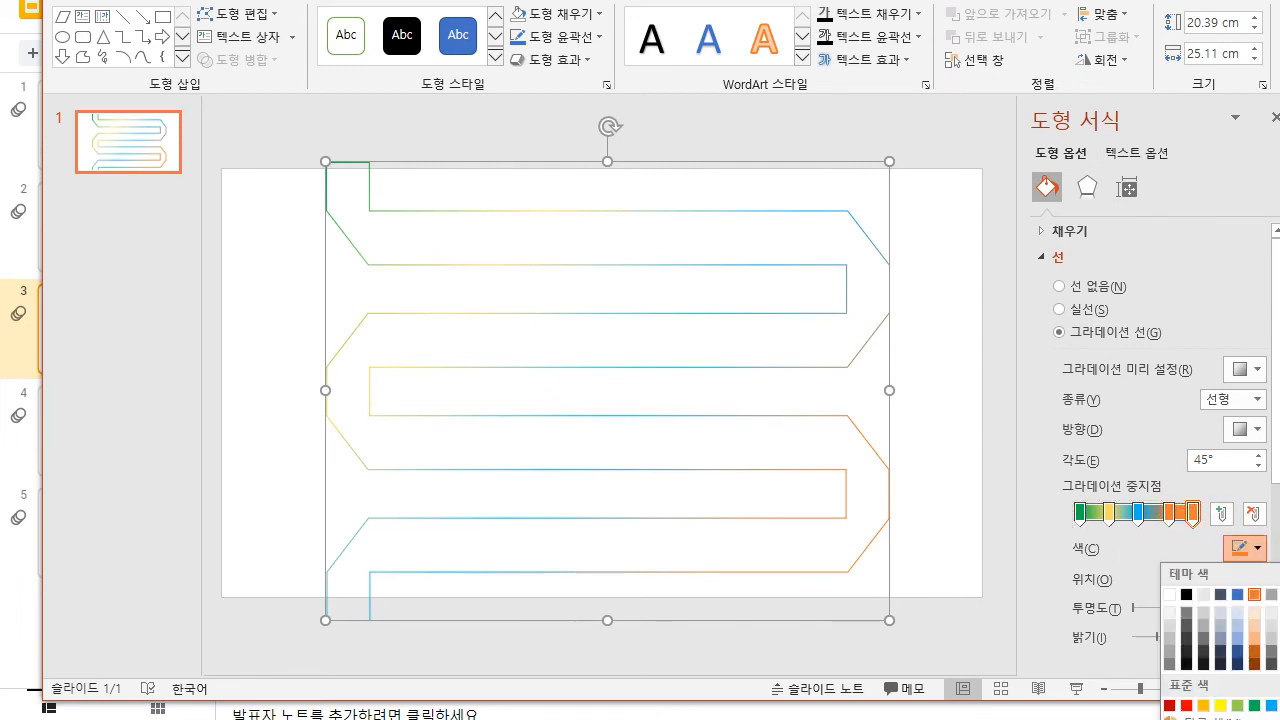
click(1279, 706)
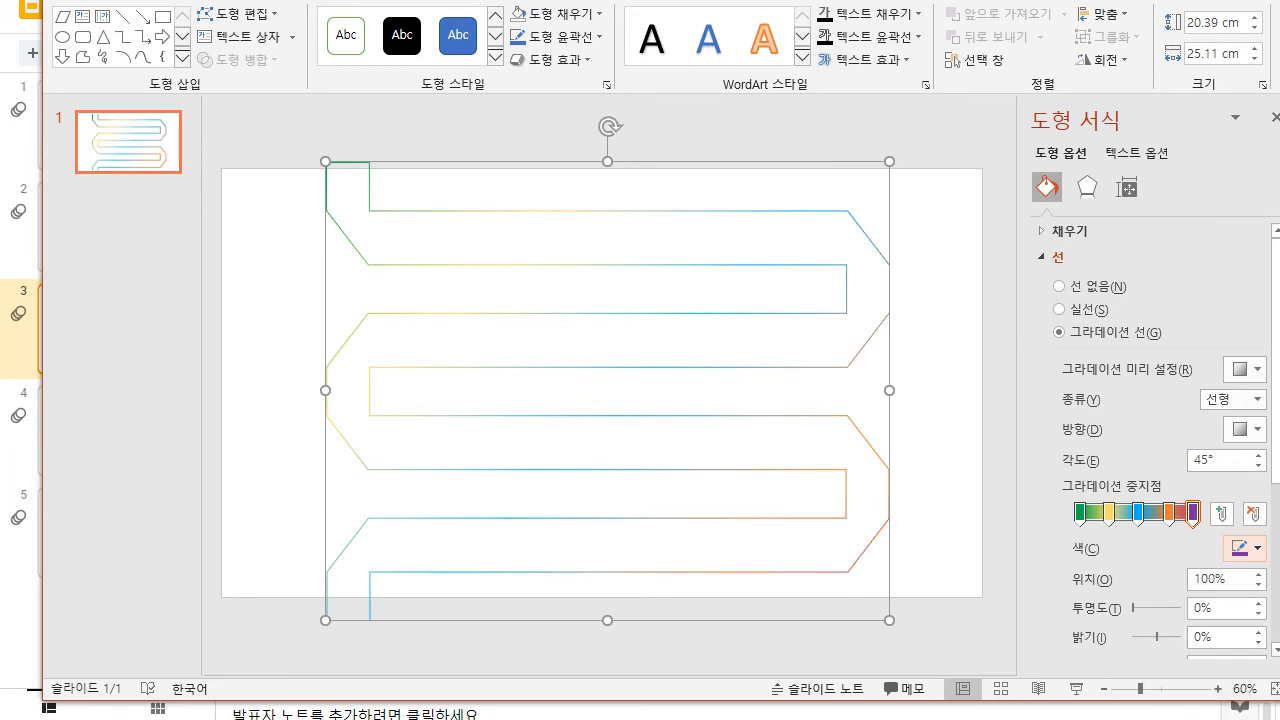
click(900, 566)
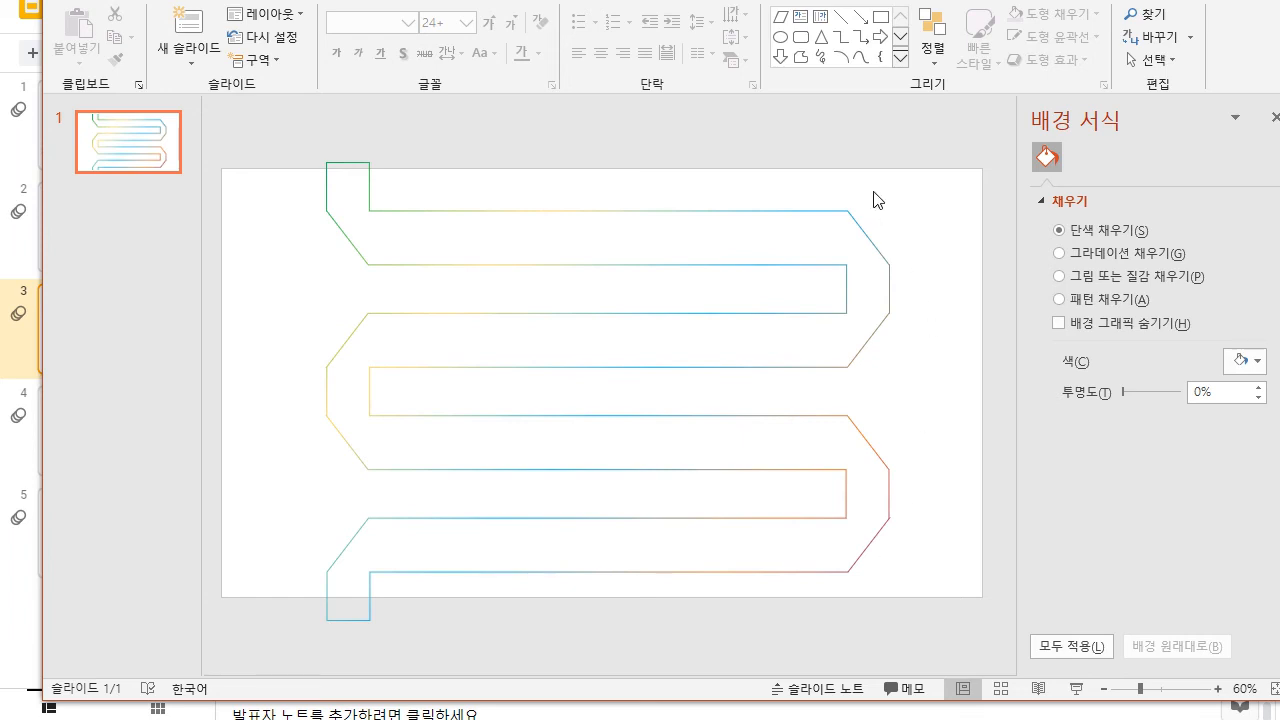
Step: Compare the gradient outline with slide 3 of the Google Slides deck, and return to PowerPoint and select the ribbon outline
drag(900, 146, 244, 670)
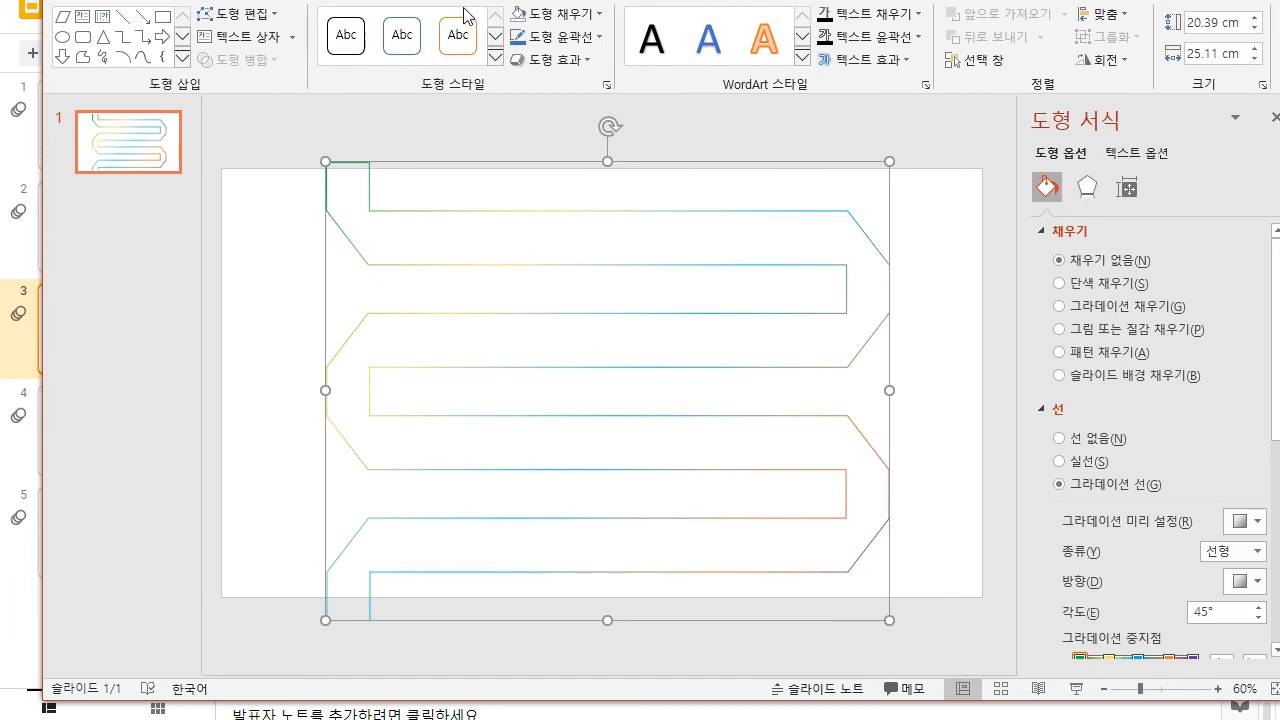
click(509, 119)
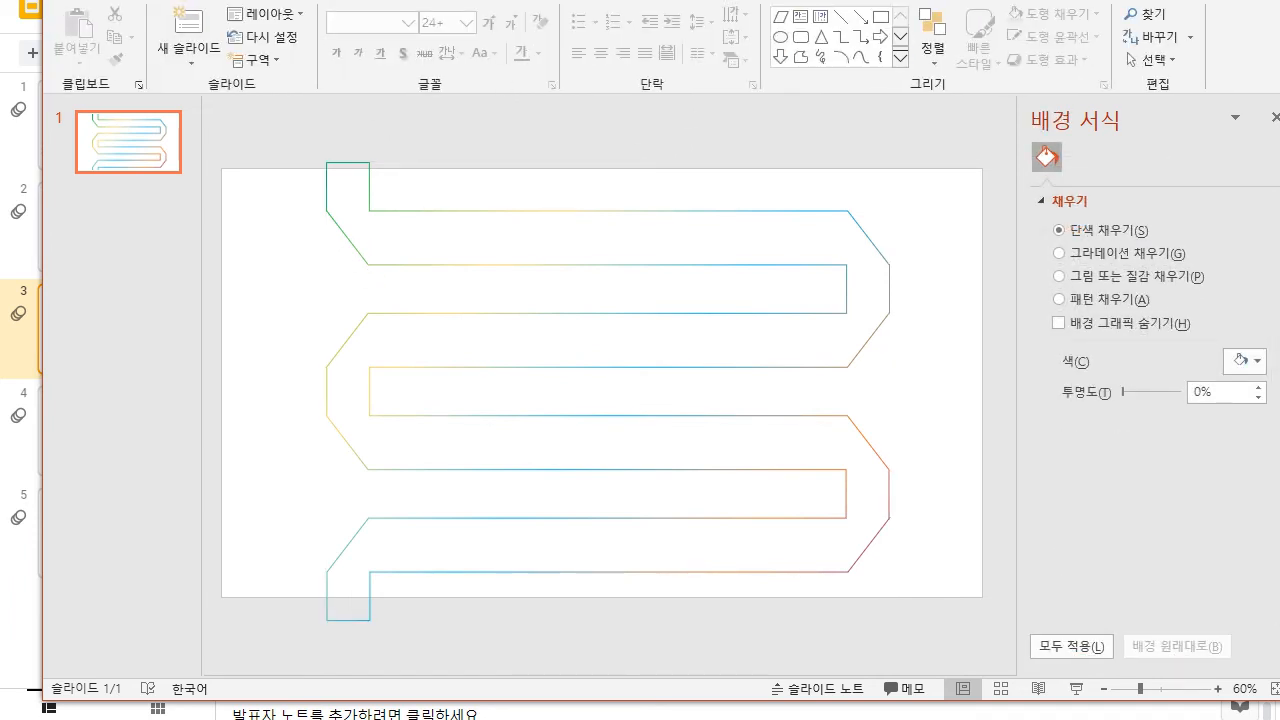
key(alt+Tab)
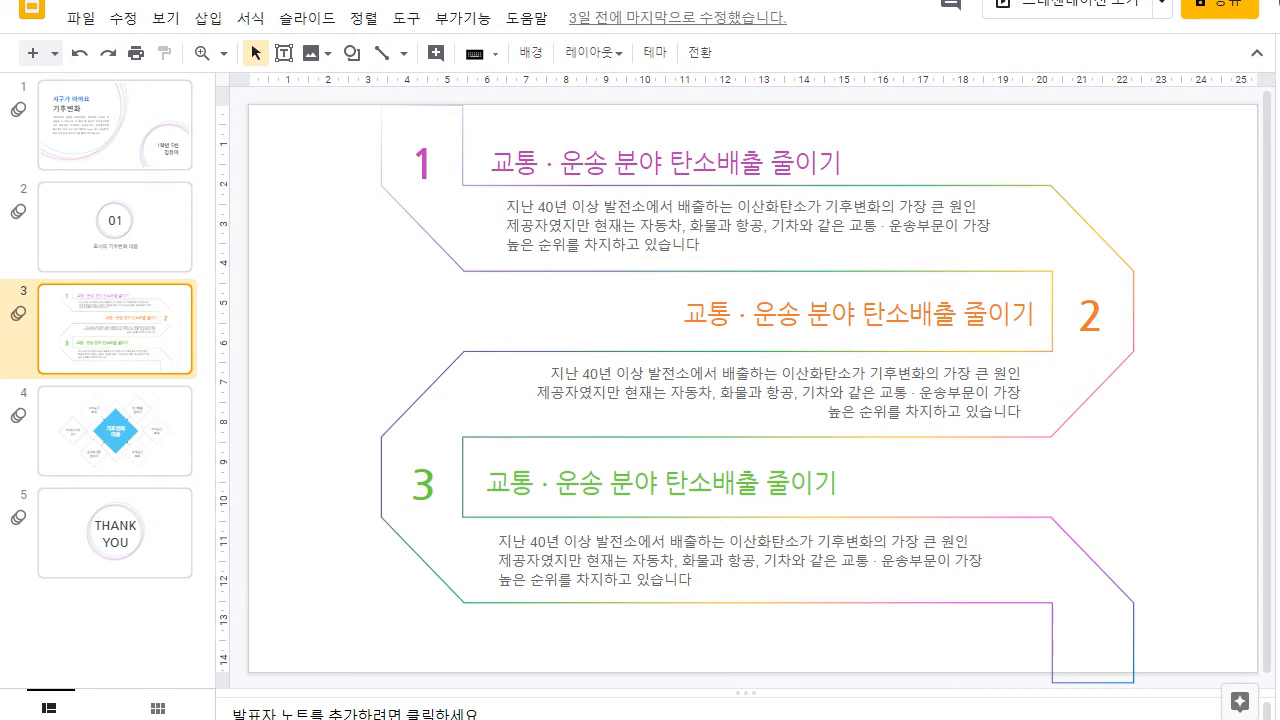
key(alt+Tab)
click(530, 213)
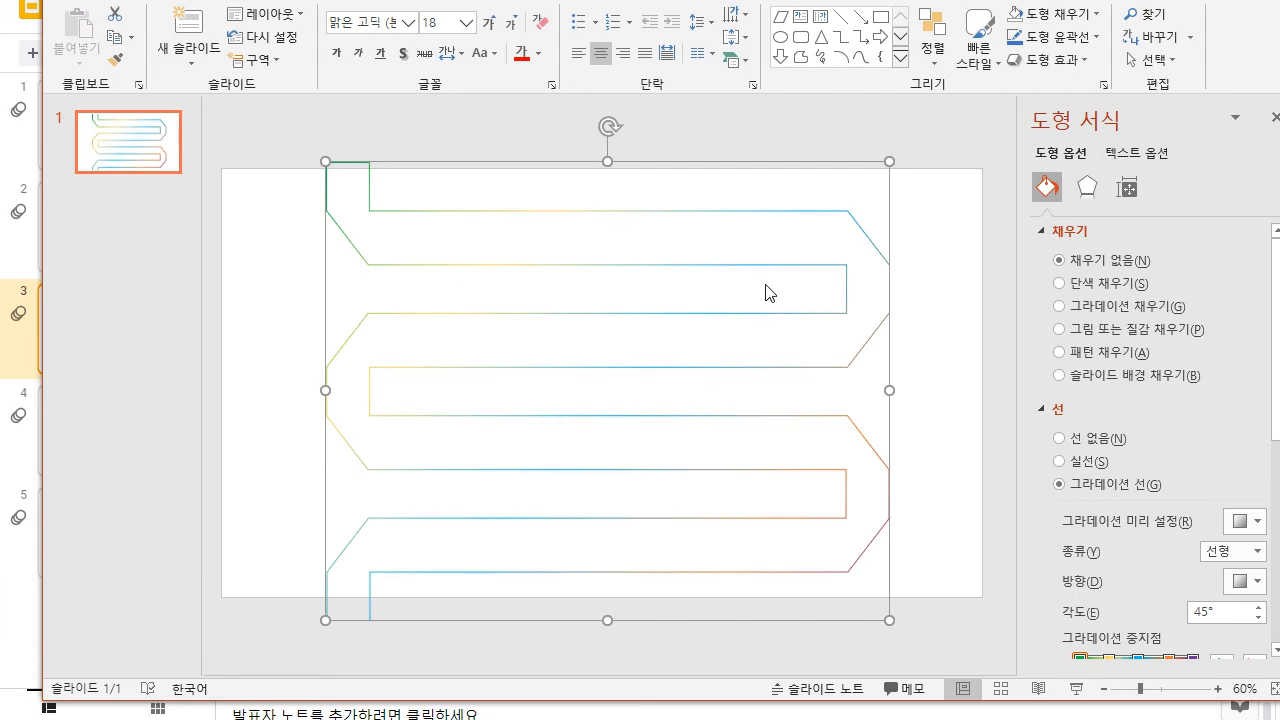
Step: Save the gradient ribbon outline as a PNG picture named 그림1.png
right_click(713, 372)
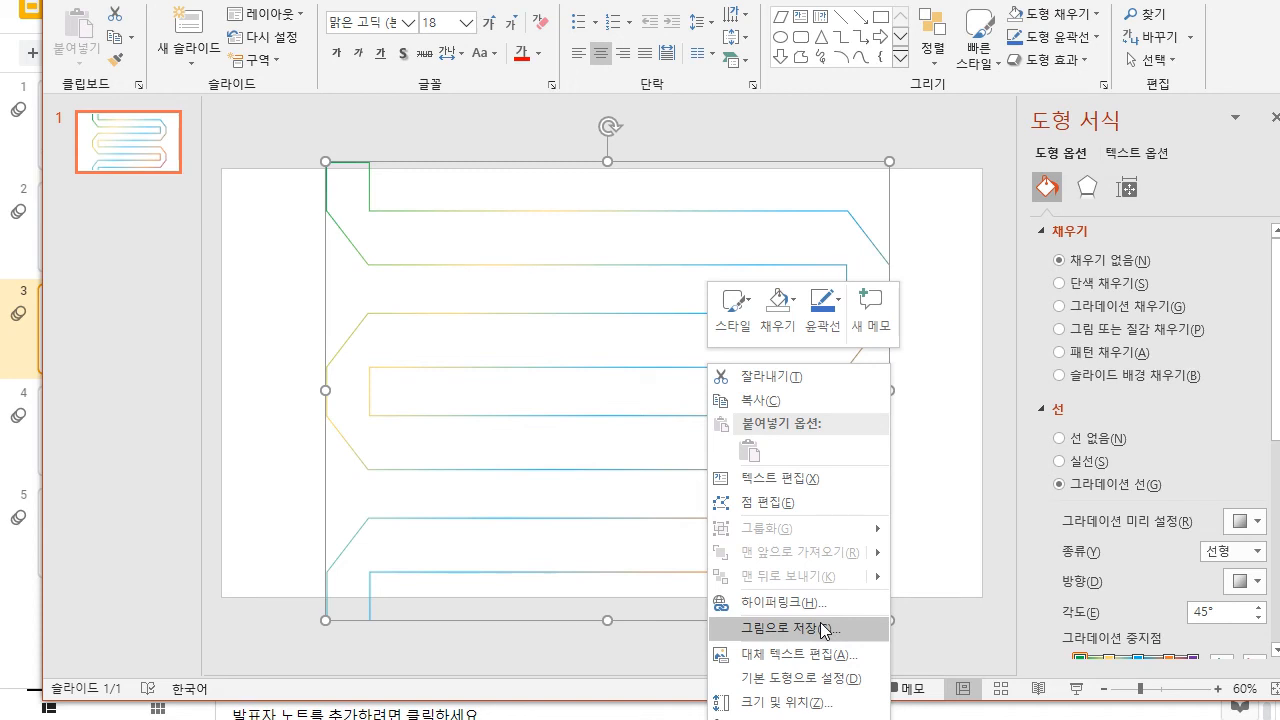
click(823, 629)
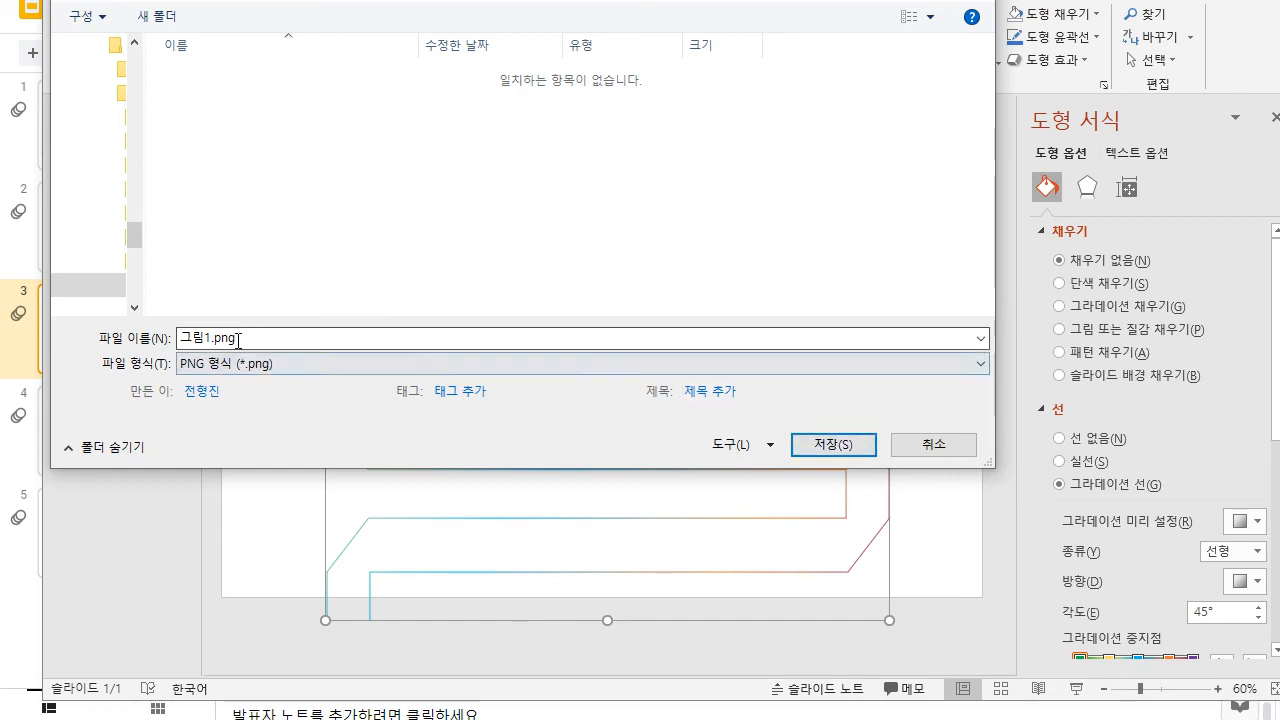
click(833, 444)
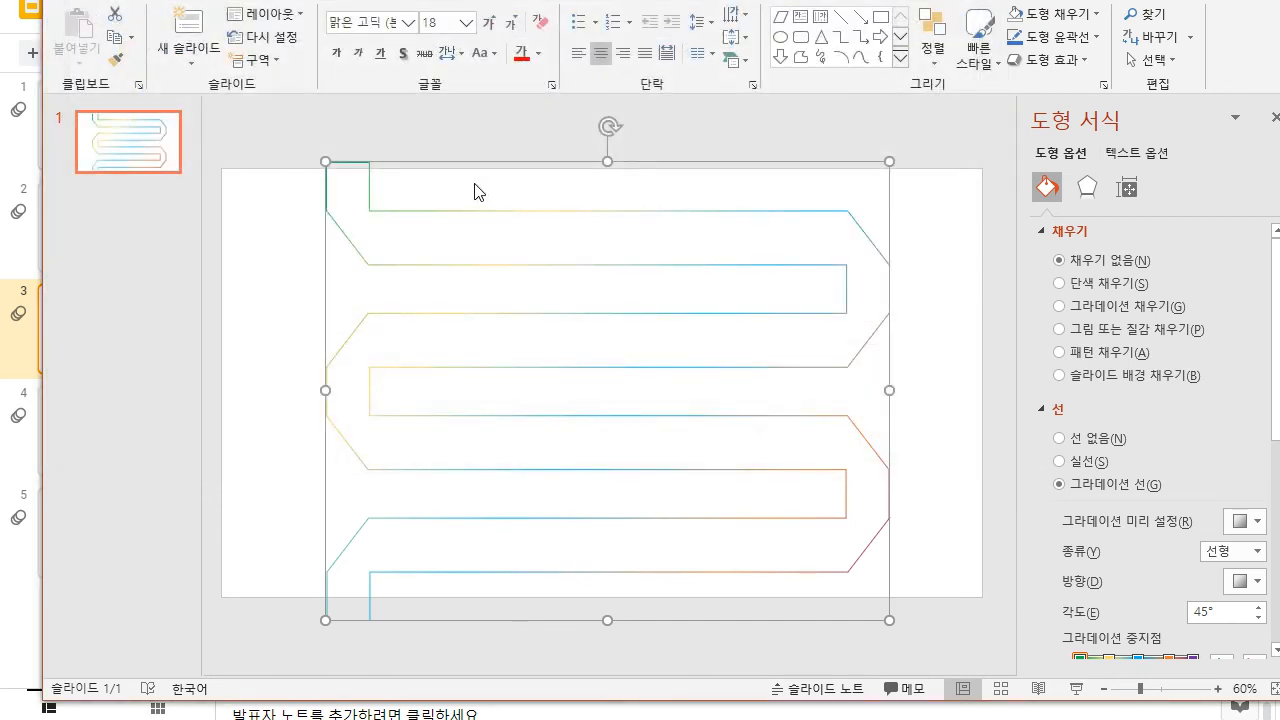
Step: Switch to the Google Slides deck, add a new slide after slide 3 and delete all its placeholders
key(alt+Tab)
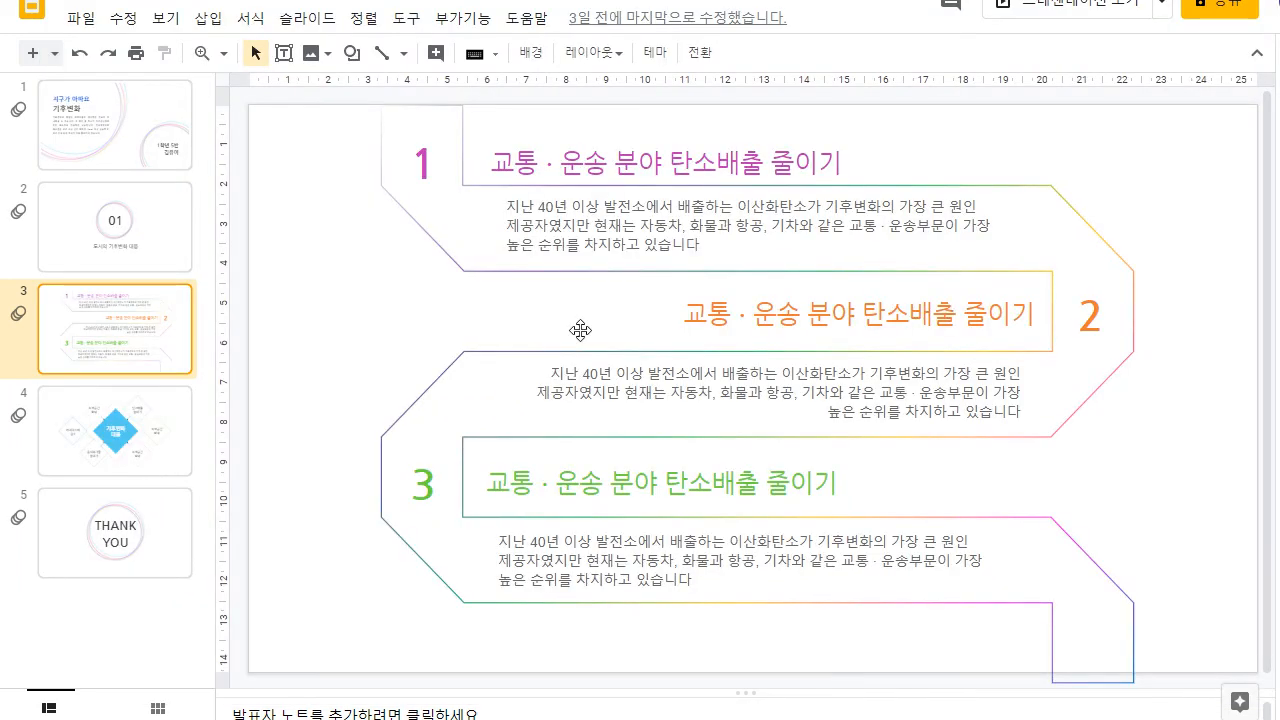
click(96, 634)
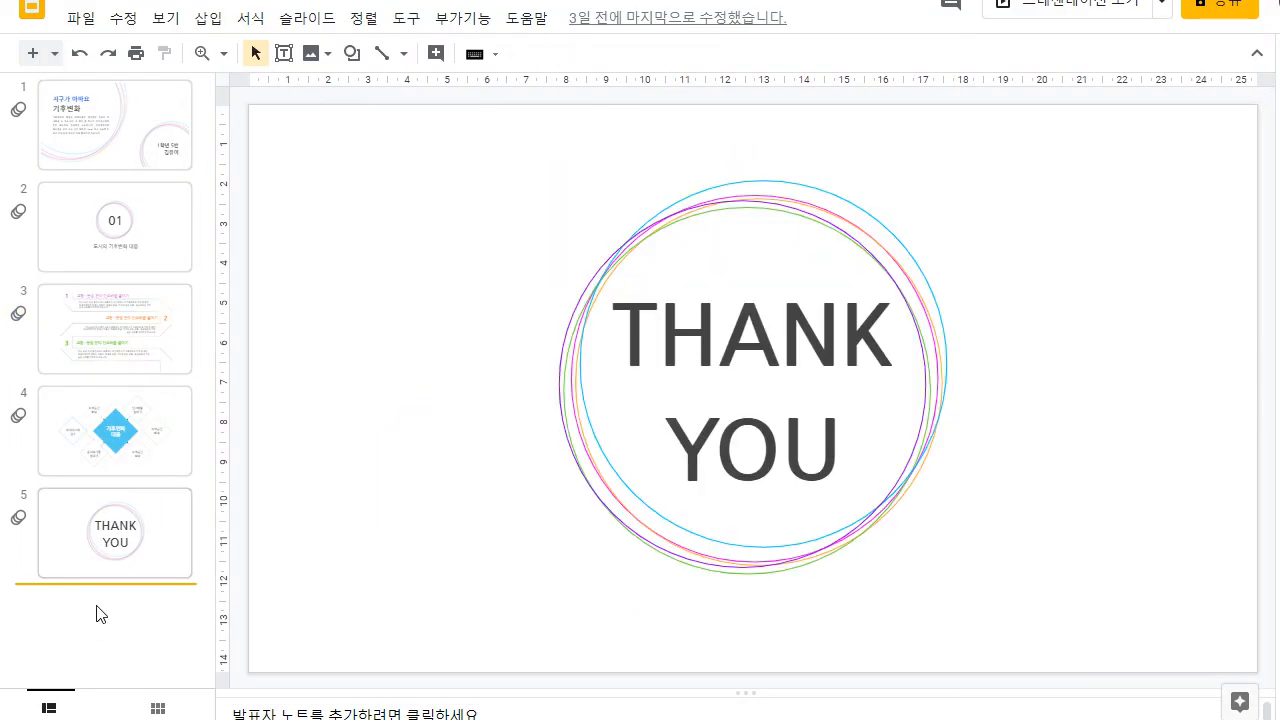
click(148, 330)
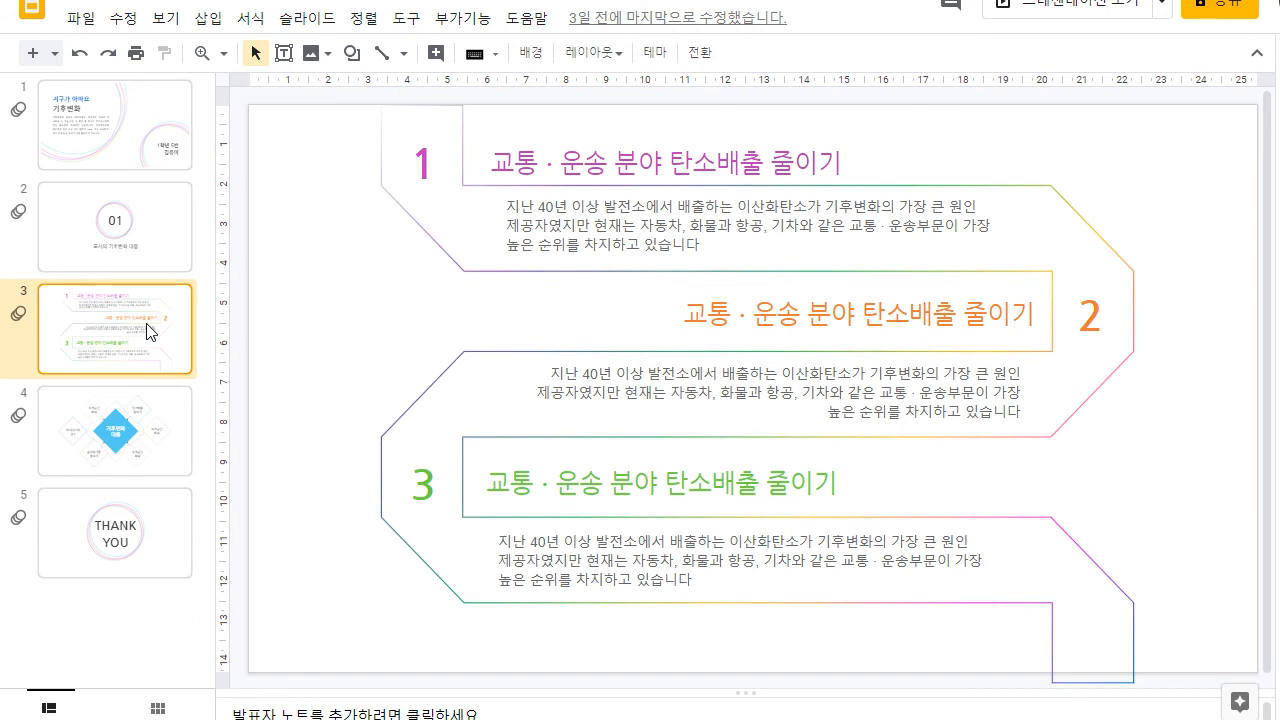
key(ctrl+m)
drag(330, 168, 1183, 646)
key(Delete)
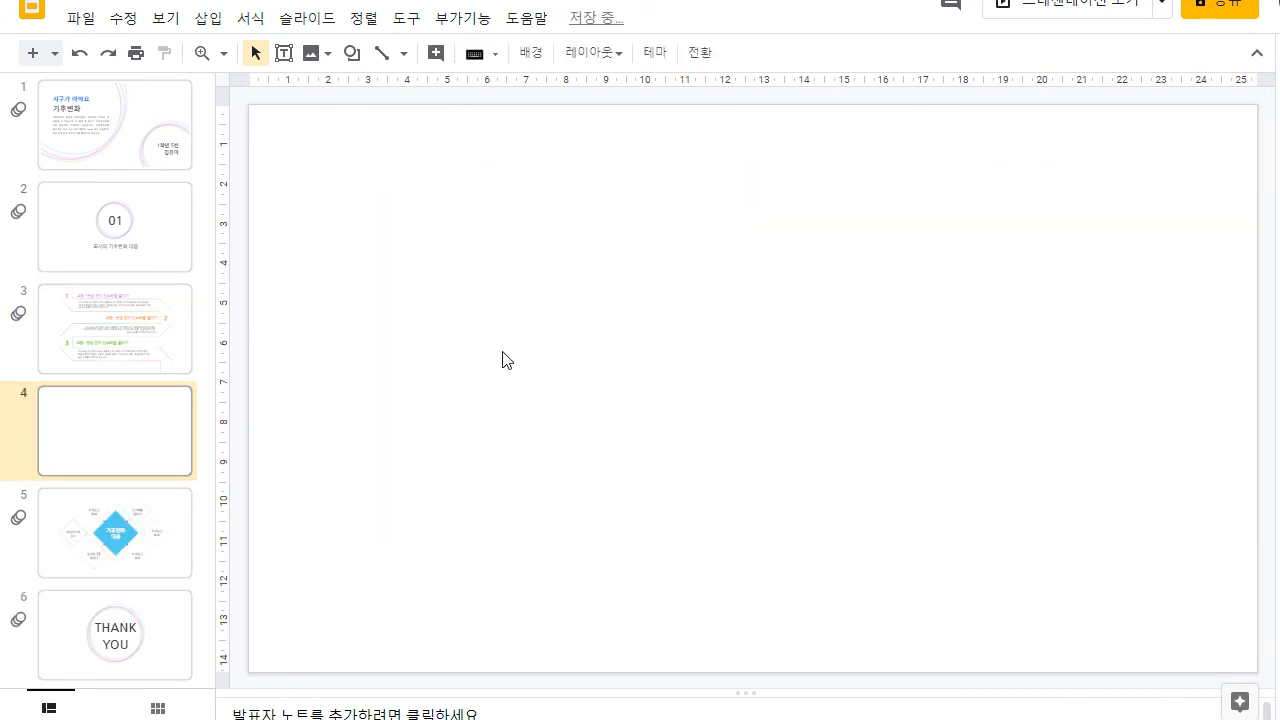
Step: Insert the image 그림1.png from the computer onto the blank slide 4
click(208, 18)
mouse_move(229, 64)
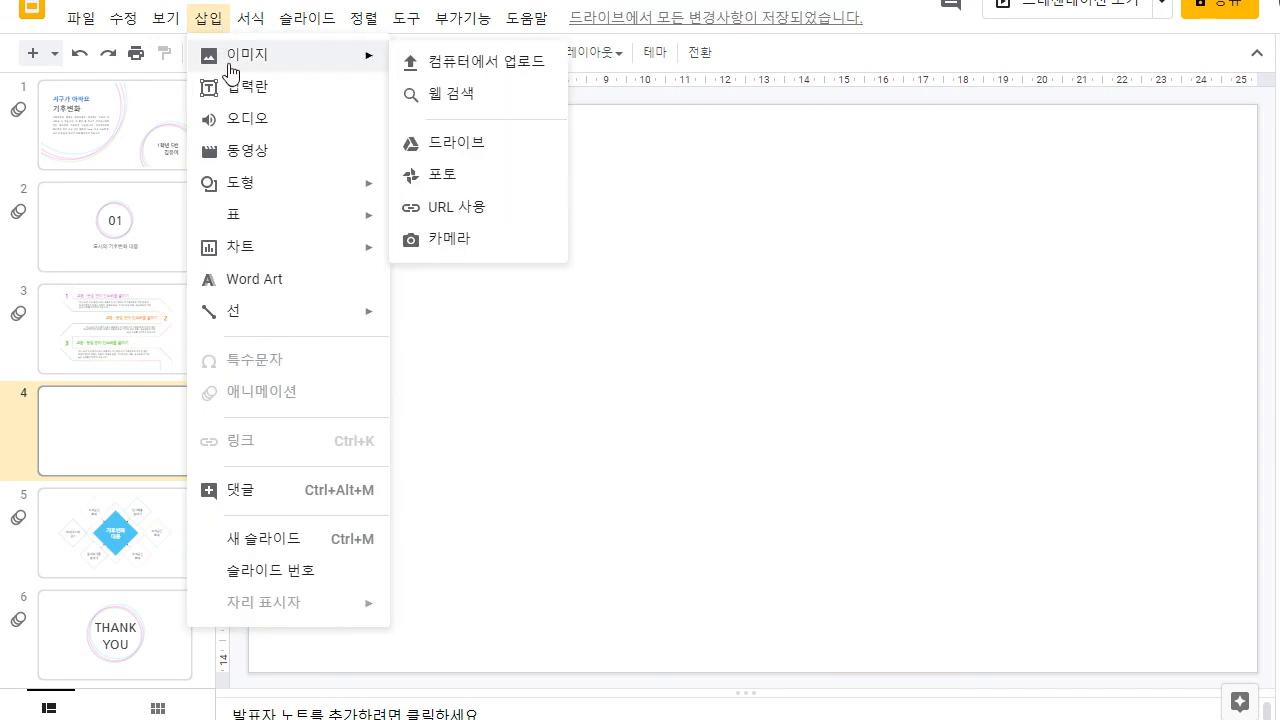
click(535, 80)
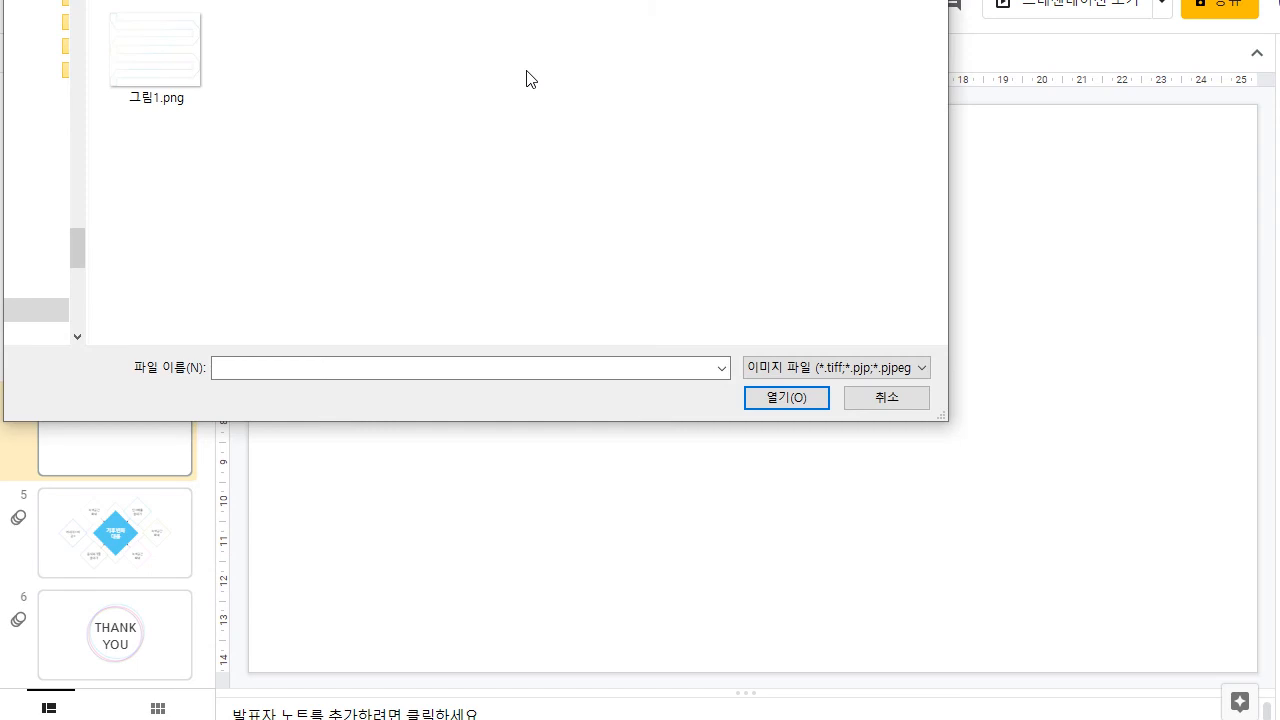
click(196, 52)
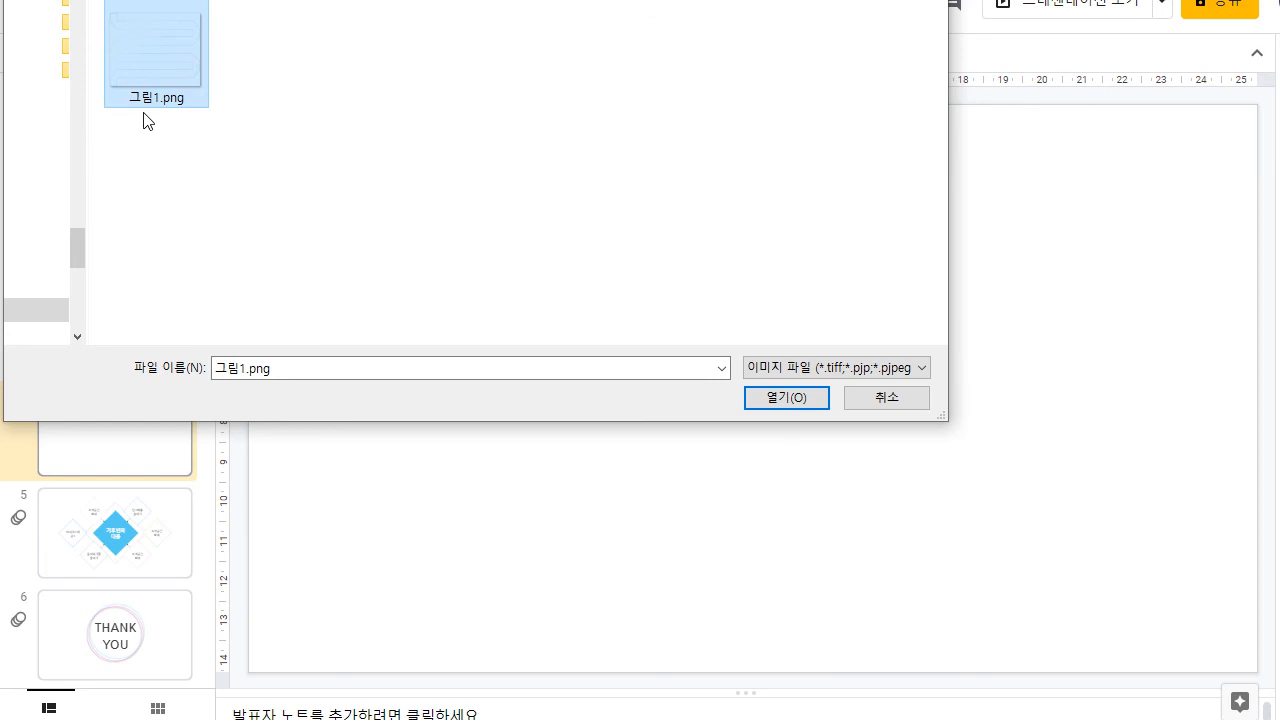
click(797, 401)
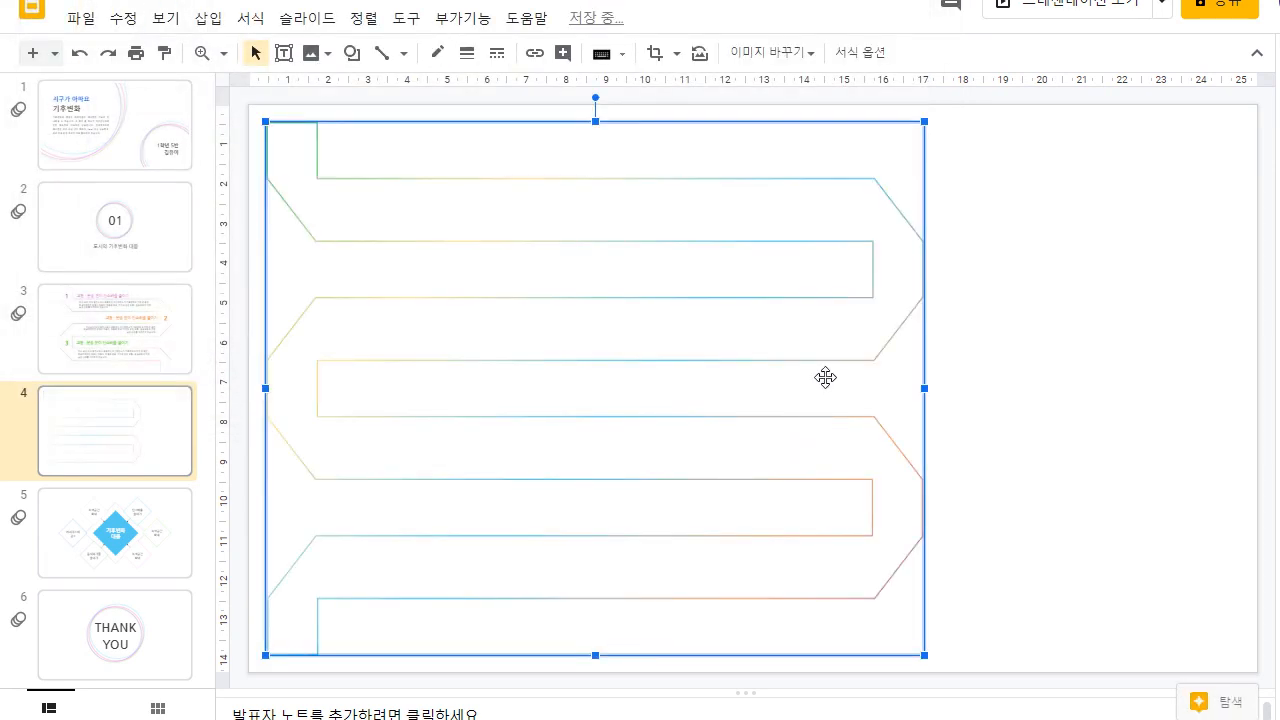
Step: Reposition the ribbon picture and enlarge it to span most of the slide's width, extending slightly past its upper and lower edges
drag(829, 374, 928, 368)
click(1134, 394)
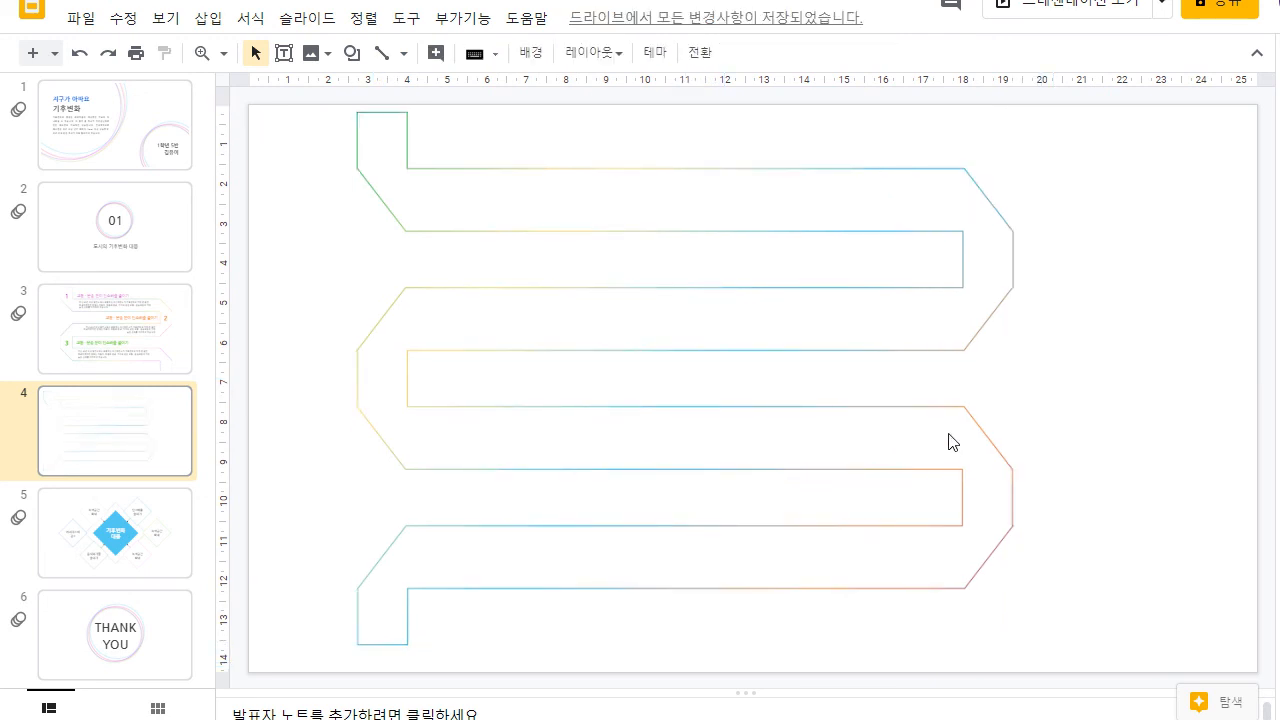
click(972, 424)
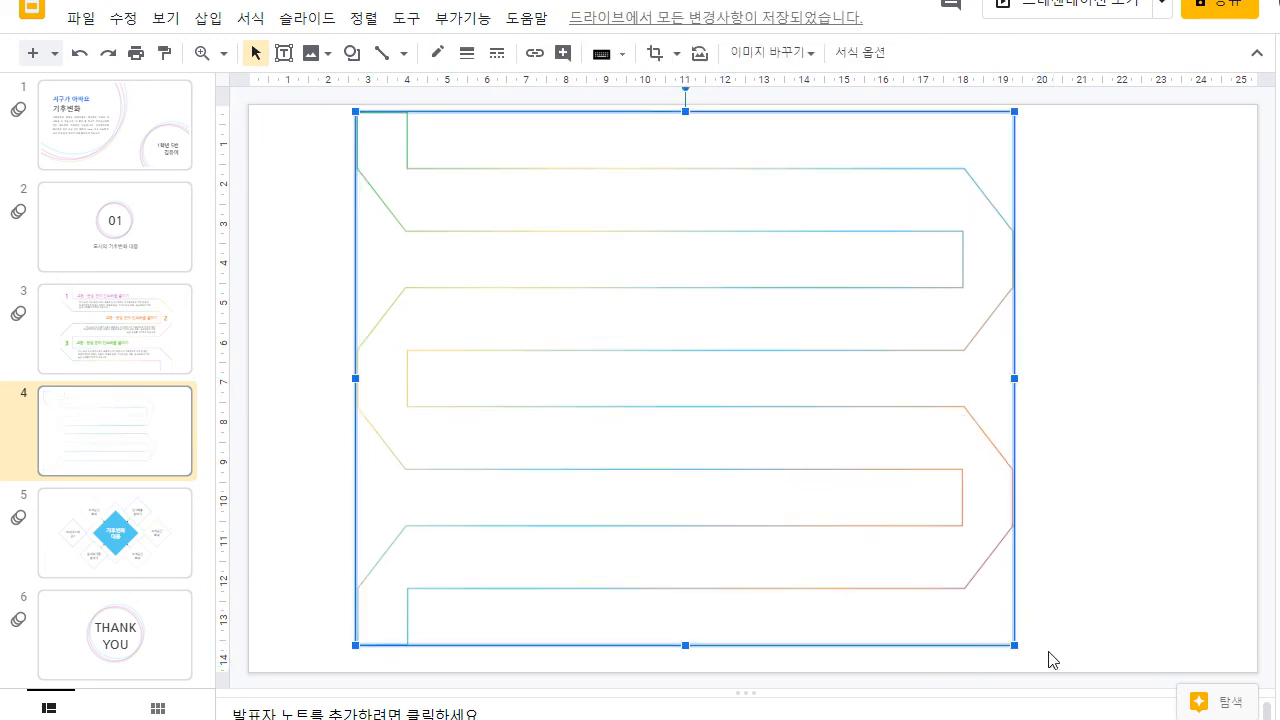
drag(1020, 650, 1098, 677)
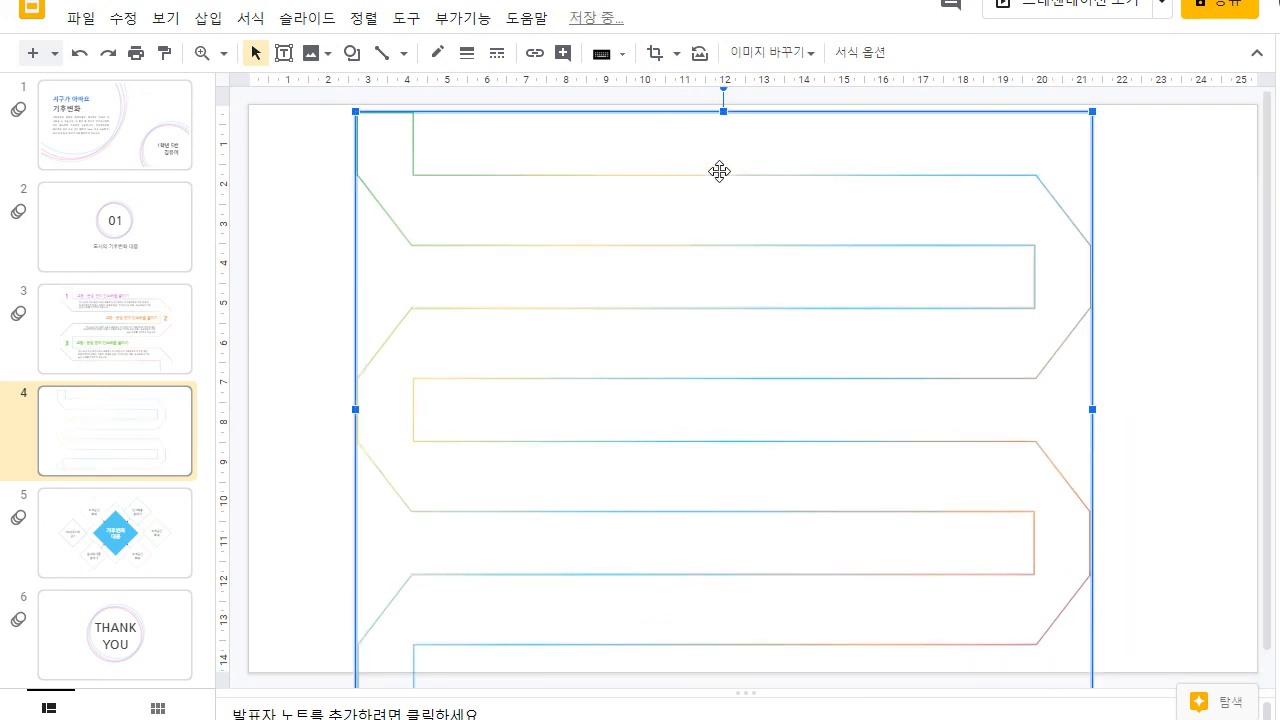
drag(728, 120, 727, 107)
drag(1100, 410, 1175, 406)
drag(356, 404, 311, 403)
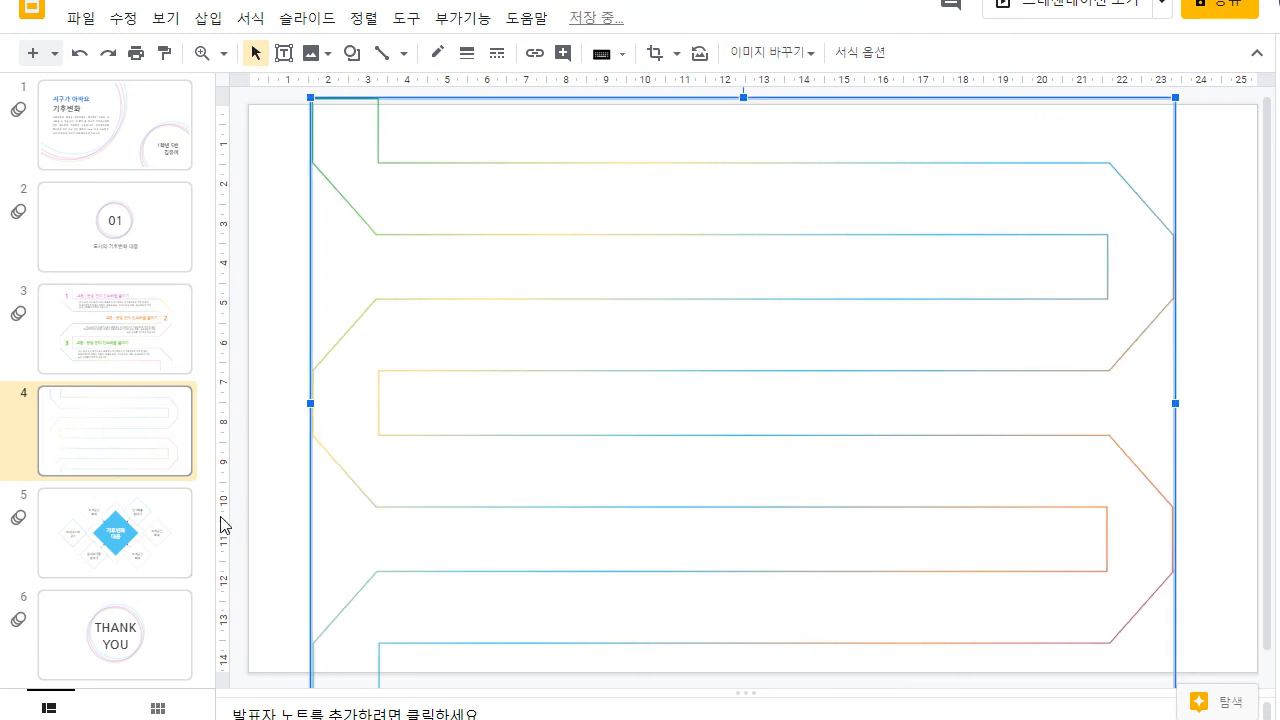